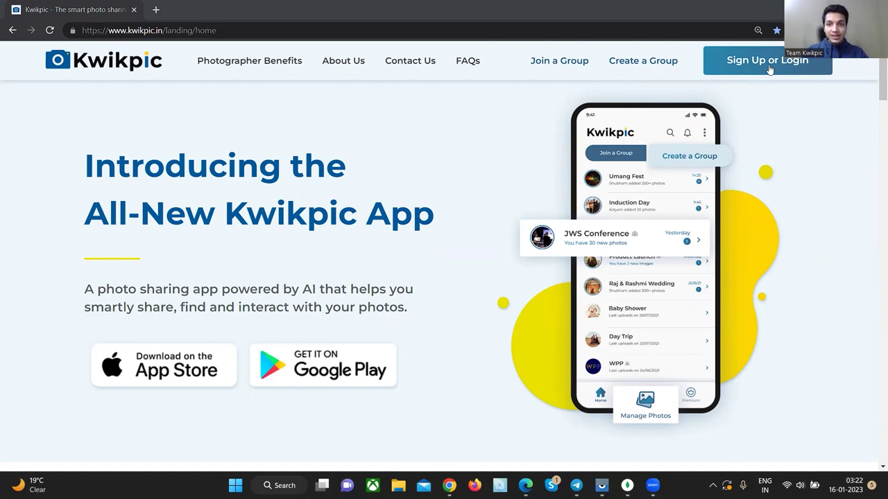
- Sign up with a saved phone number, enter the verification code, and choose the Photographer account type
left_click(768, 69)
left_click(718, 276)
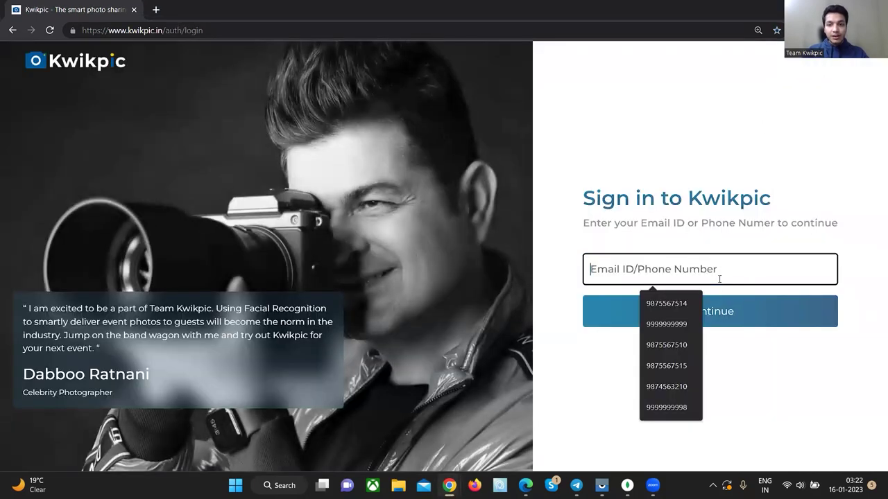
left_click(683, 321)
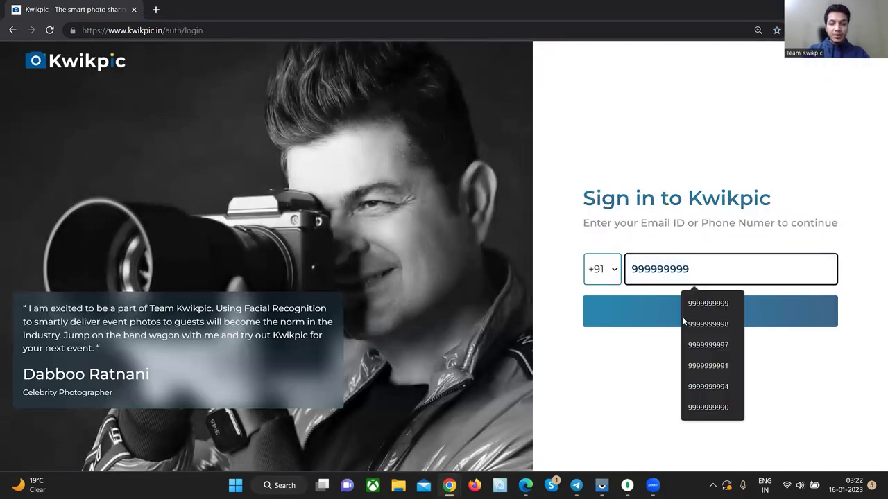
left_click(683, 321)
left_click(683, 316)
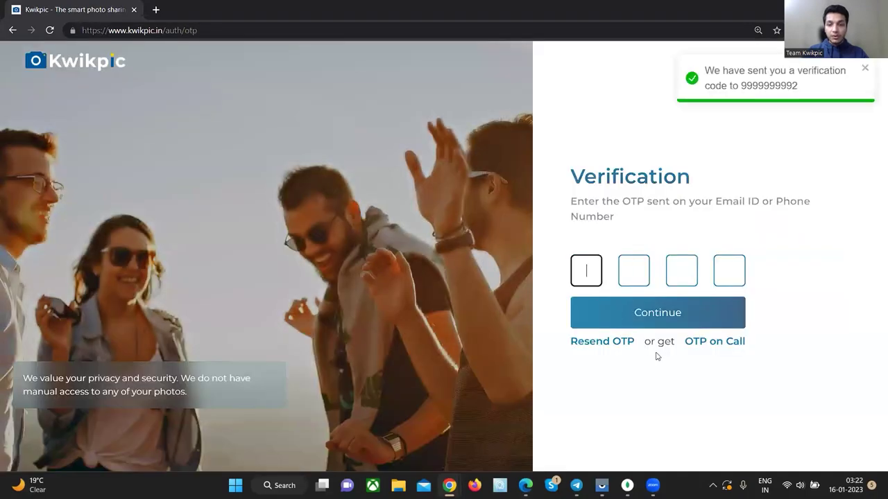
type("1111")
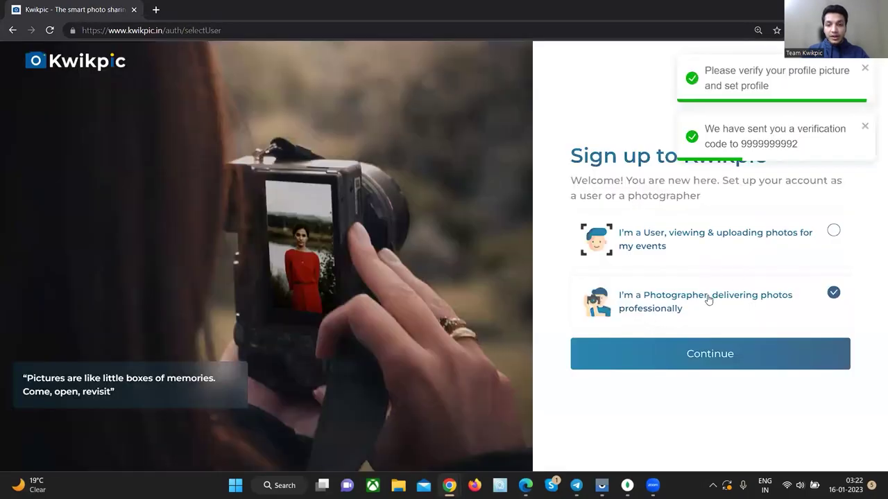
key("ctrl+plus")
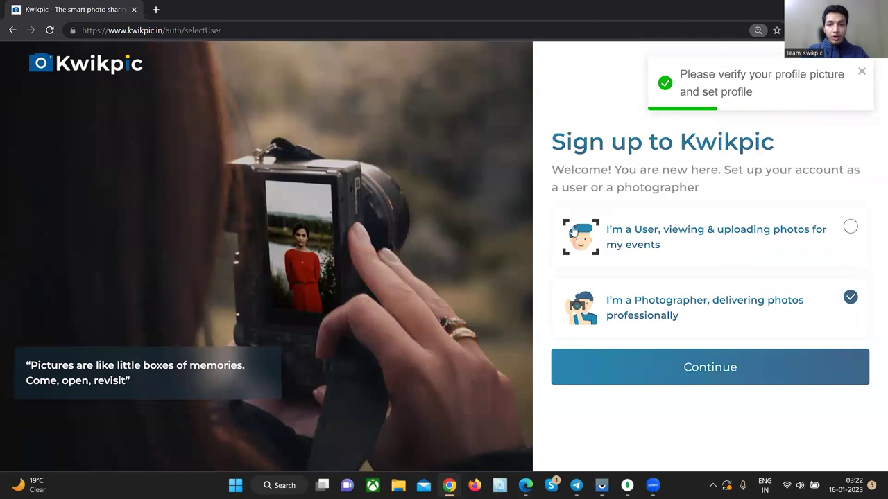
left_click_drag(674, 258, 607, 235)
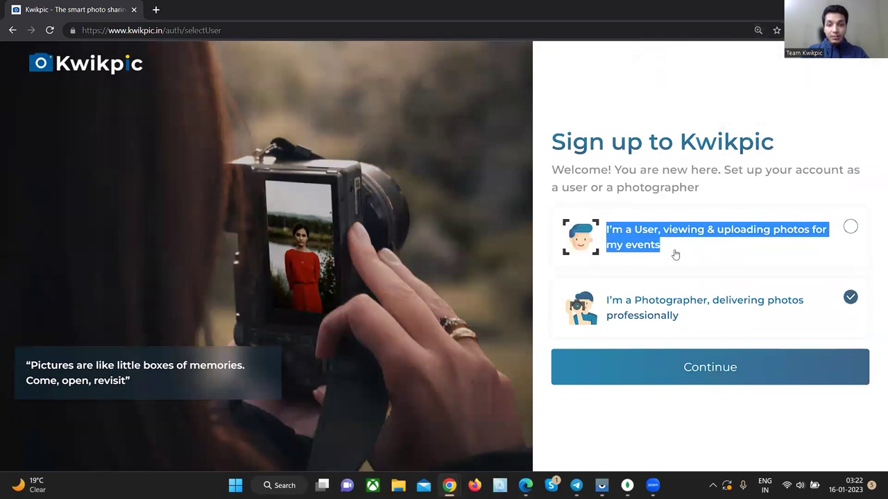
left_click_drag(683, 316, 607, 305)
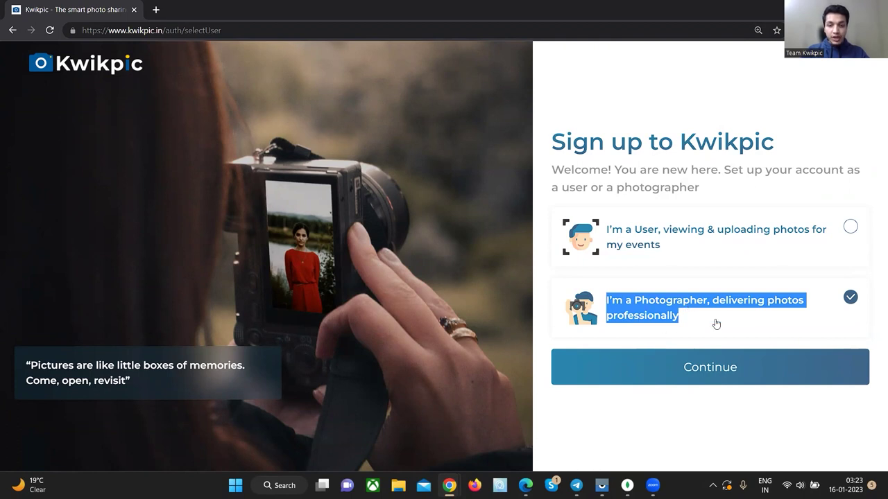
left_click(656, 375)
- Fill in the first and last name, company Kwikpic and e-mail address, then submit the registration
left_click(626, 147)
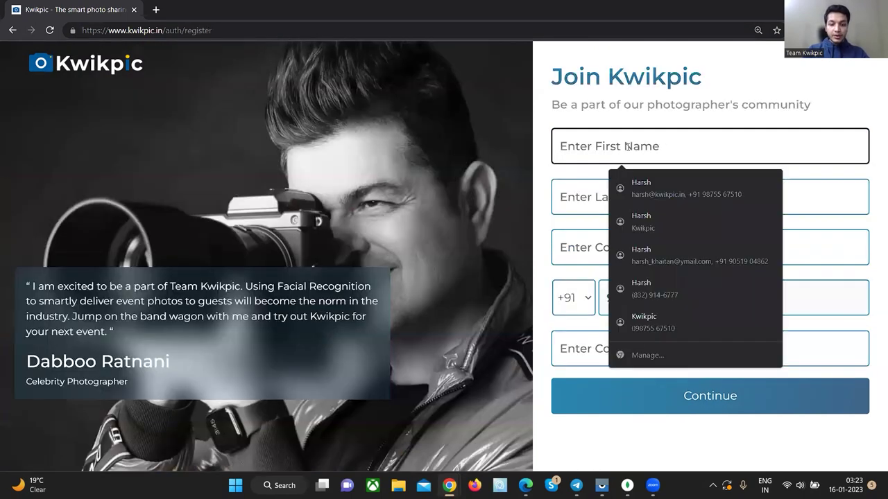
key("Tab")
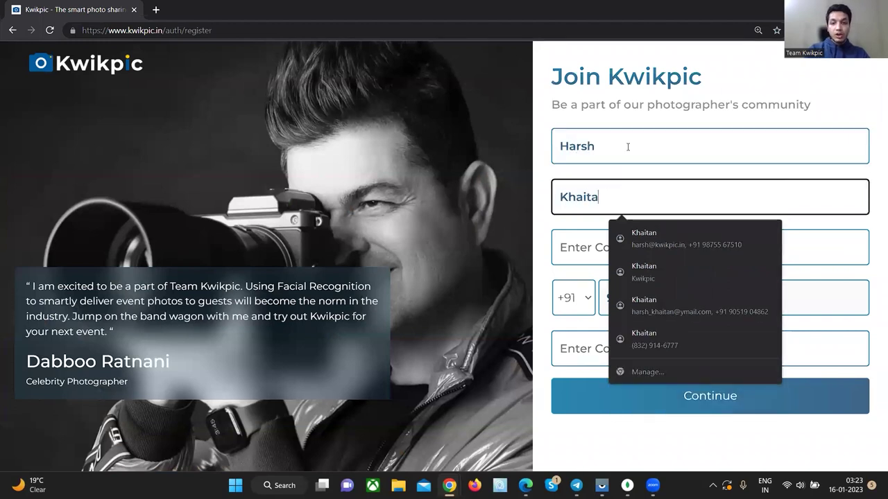
key("Tab")
type("Kwikpic")
key("Tab")
key("Tab")
key("Tab")
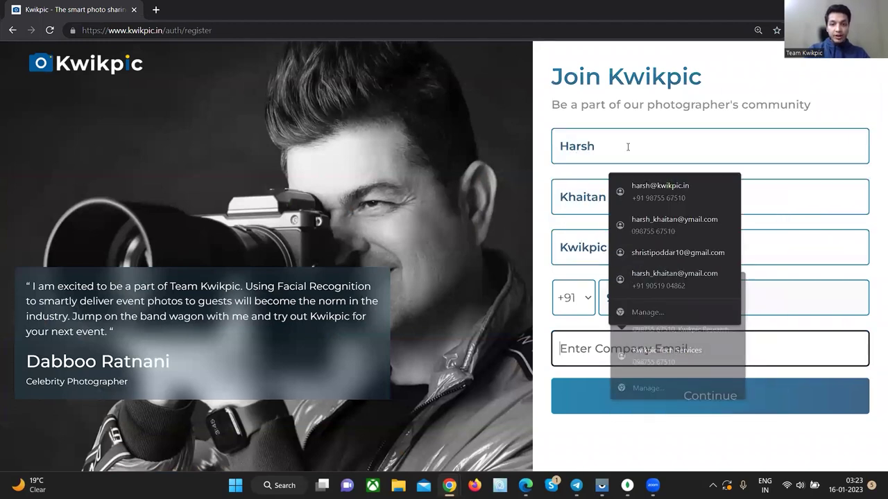
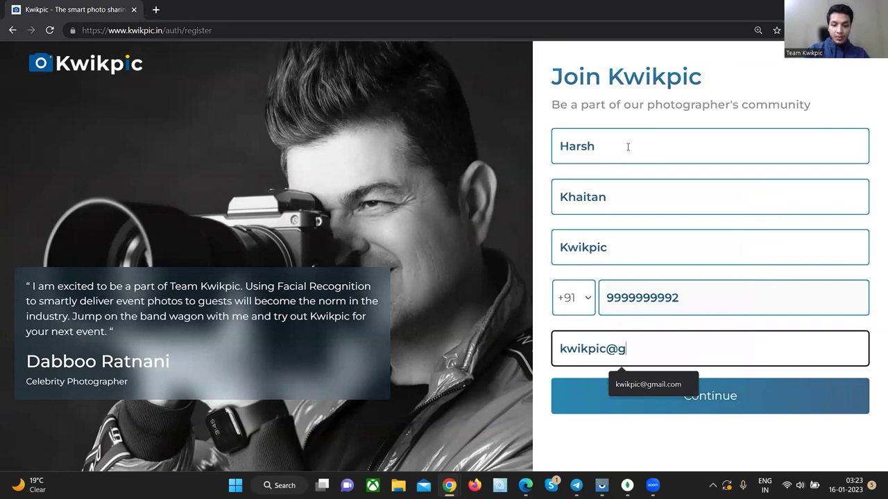
left_click(674, 396)
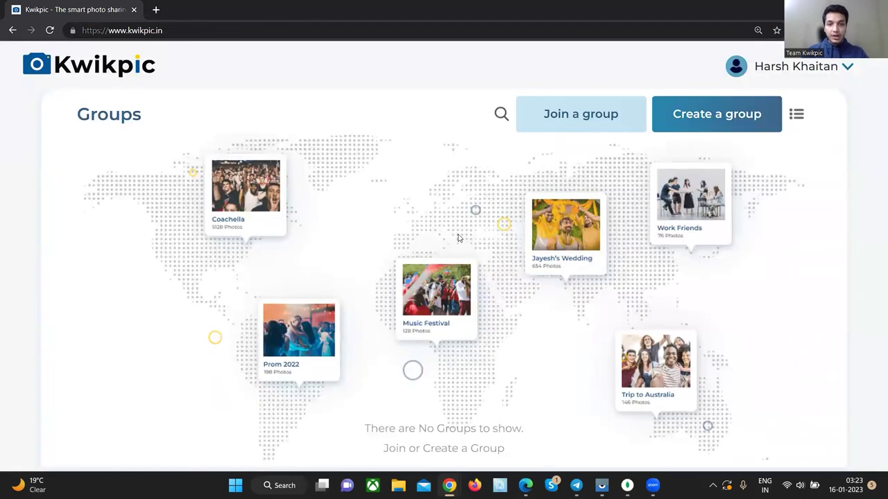
- Zoom the page back to 110% and log out of the new account
key("ctrl+minus")
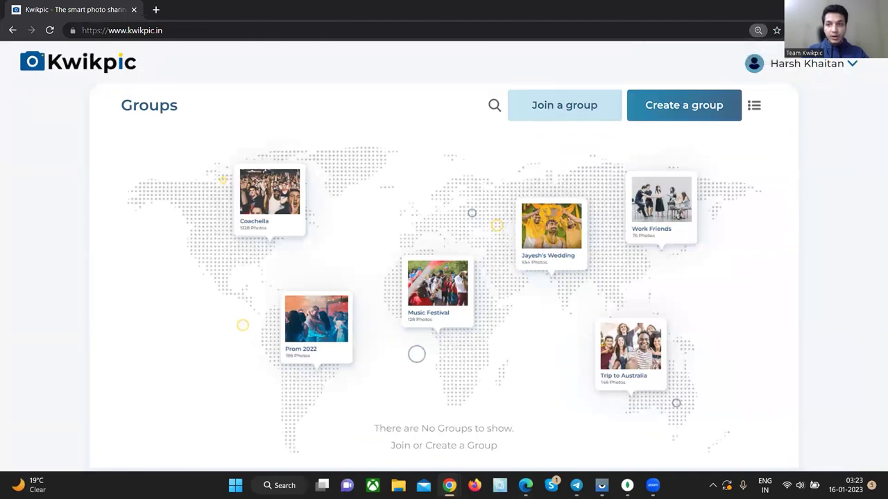
left_click(808, 69)
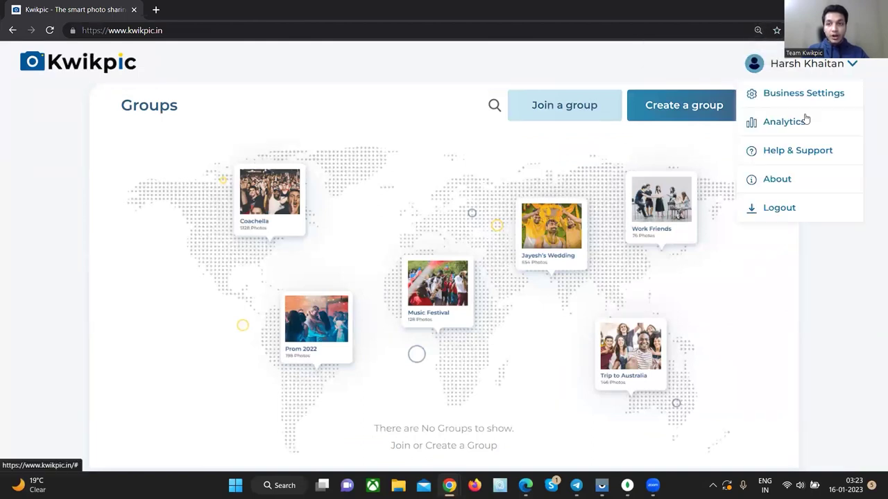
left_click(760, 203)
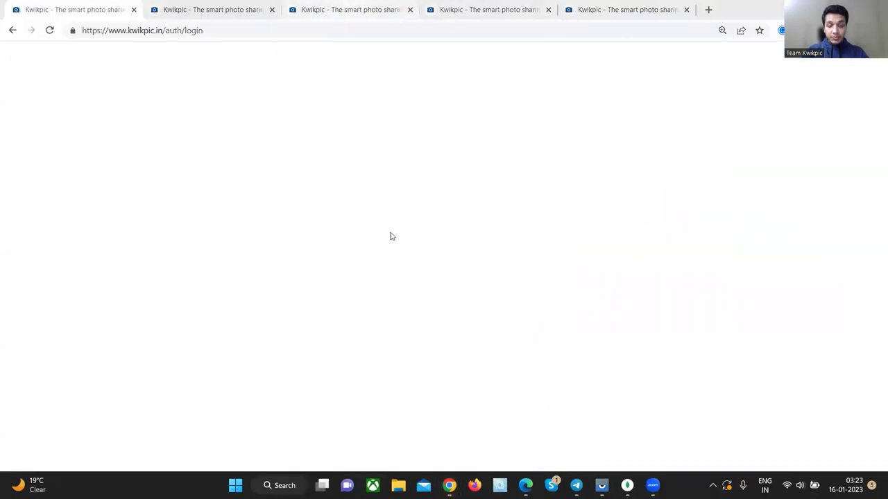
- Sign in with the existing studio account's saved phone number and its verification code
left_click(50, 31)
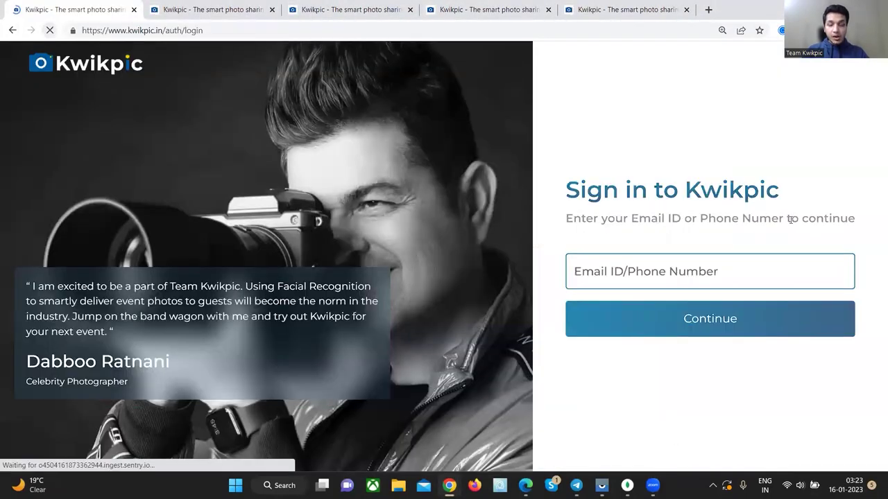
left_click(699, 271)
key("ctrl+minus")
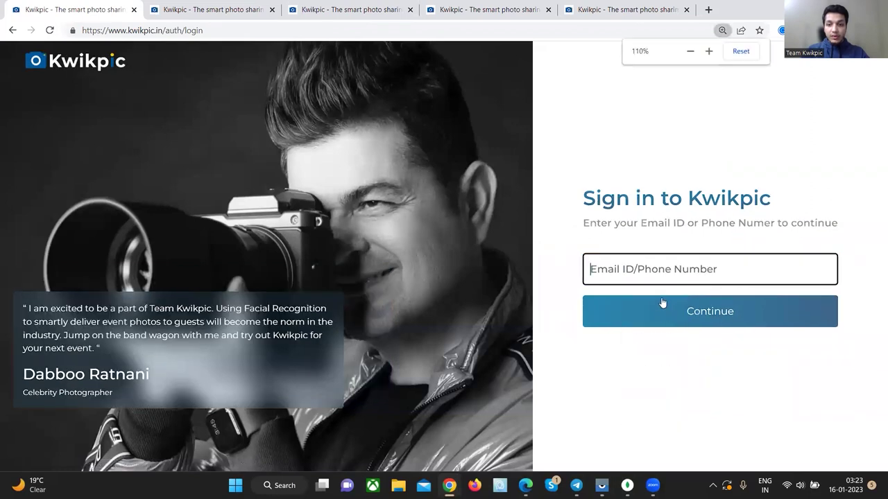
left_click(671, 278)
left_click(666, 407)
left_click(631, 311)
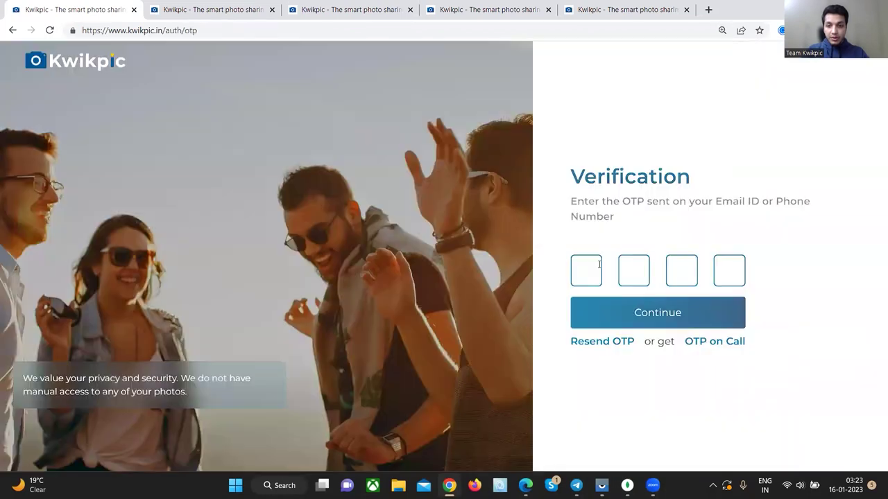
type("1111")
left_click(652, 312)
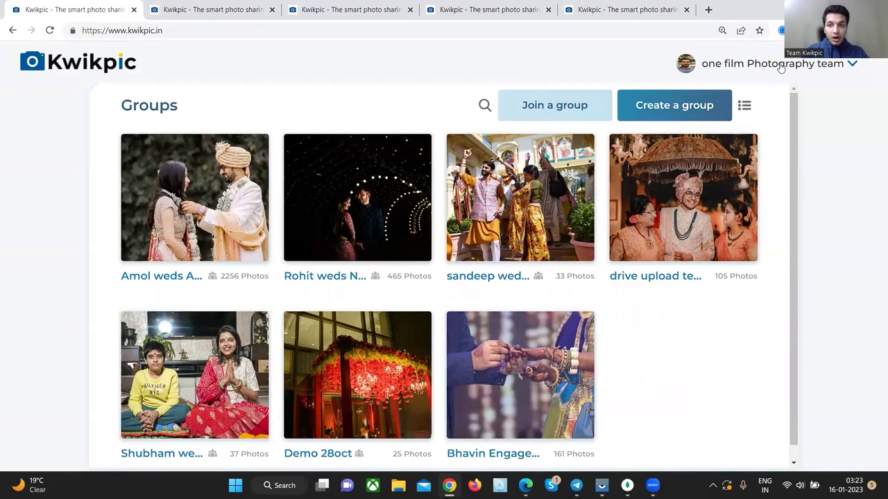
- Open Business Settings and review the 3119 of 5000 photos storage and Free subscription
left_click(781, 68)
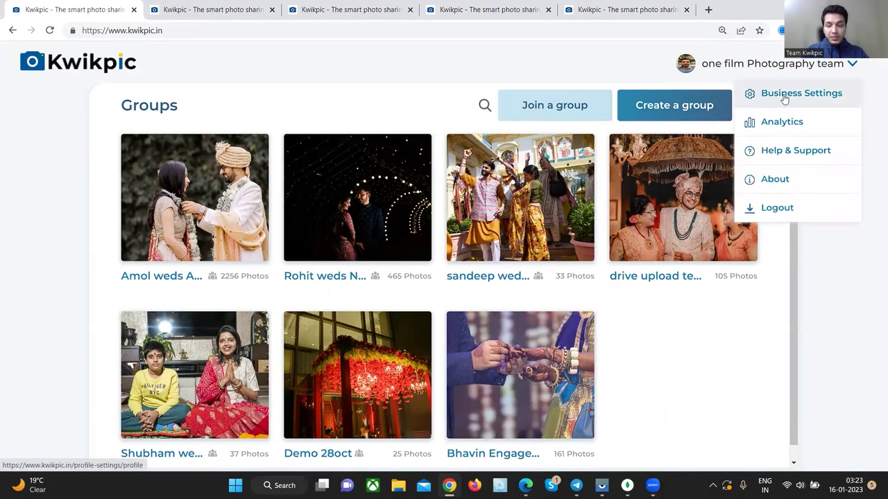
left_click(784, 95)
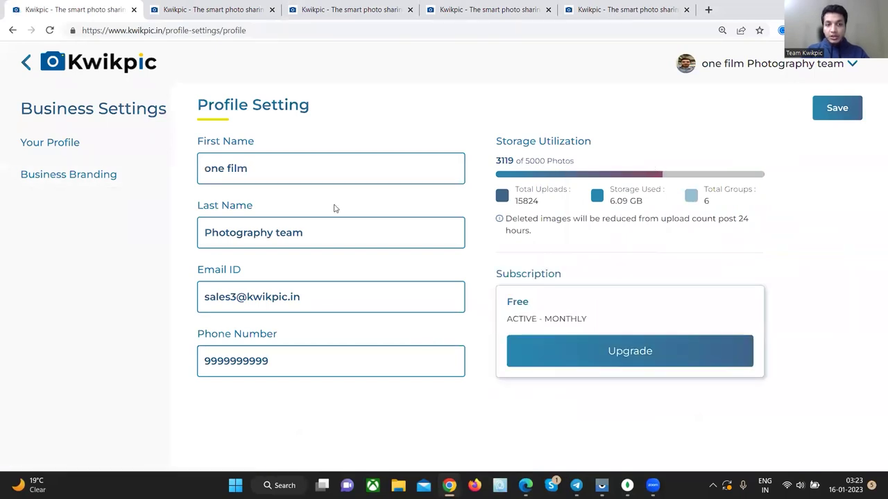
left_click(296, 298)
left_click(483, 305)
left_click_drag(582, 160, 490, 164)
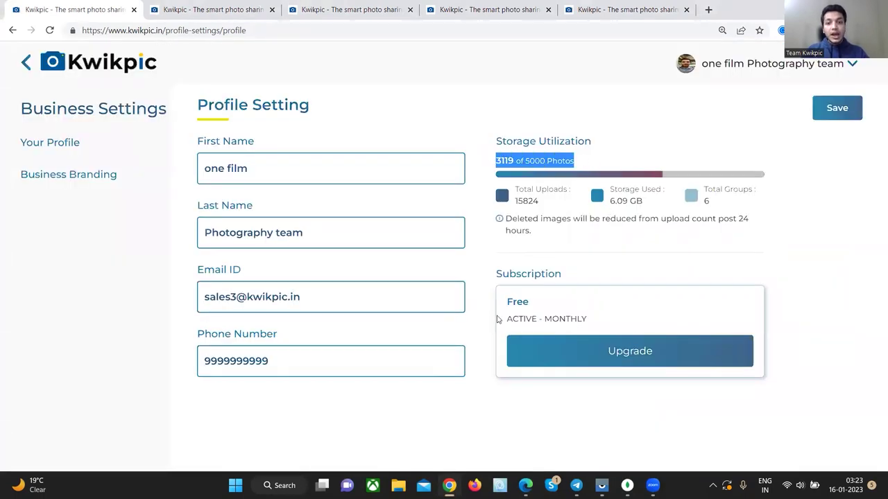
left_click_drag(608, 326, 512, 305)
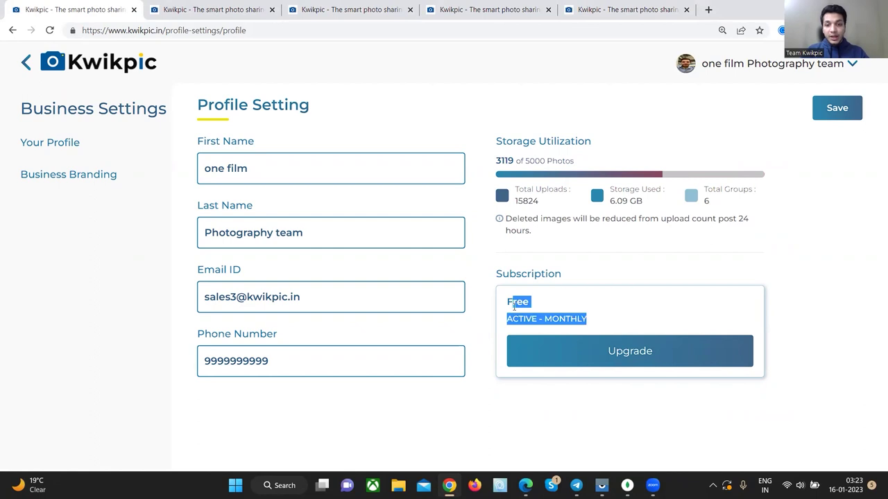
- Look over the paid upgrade pricing plans, then close them
left_click(563, 356)
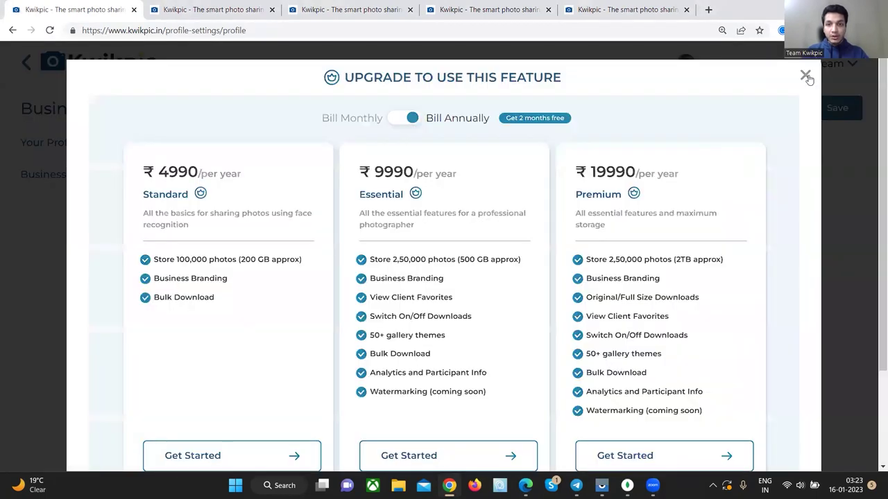
scroll(788, 105, "down", 2)
scroll(797, 83, "up", 2)
left_click(804, 76)
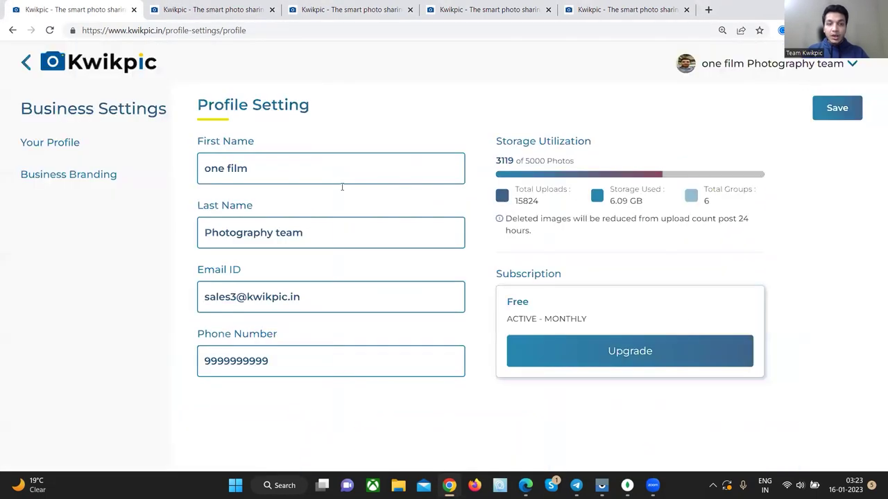
- Go to the Business Branding settings and look through the logo and branding options
left_click(111, 174)
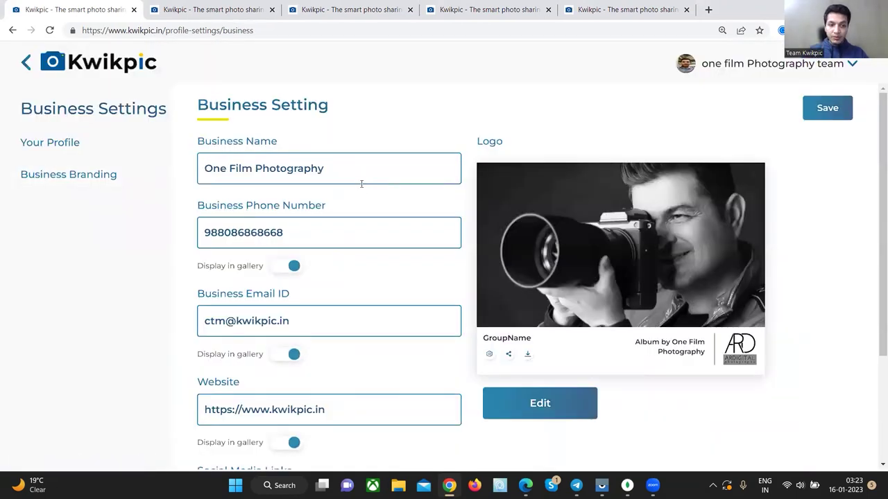
scroll(367, 187, "down", 1)
scroll(367, 187, "down", 2)
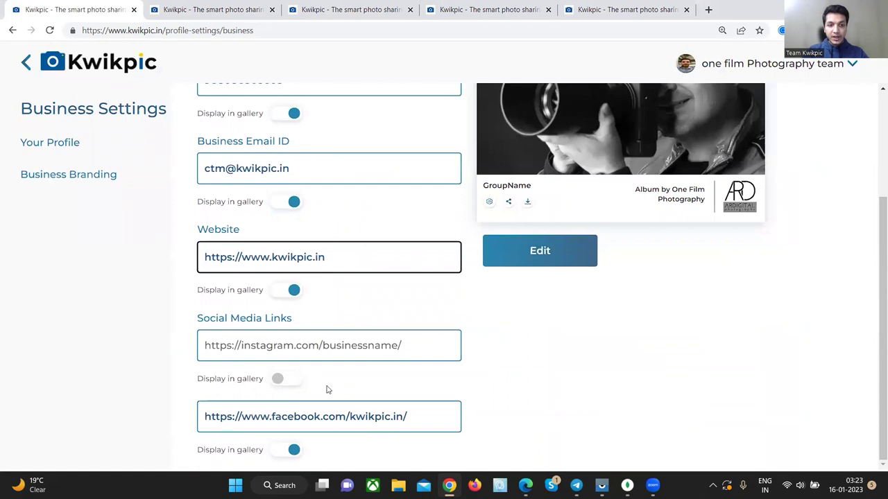
left_click(338, 347)
scroll(620, 419, "up", 2)
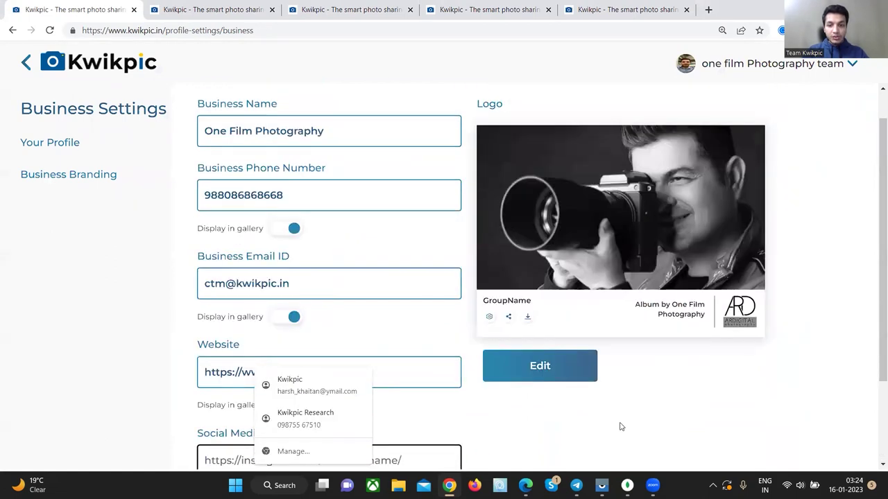
- Upload Frame 2 (1).png from Downloads as the new logo and return to the Groups page
left_click(539, 381)
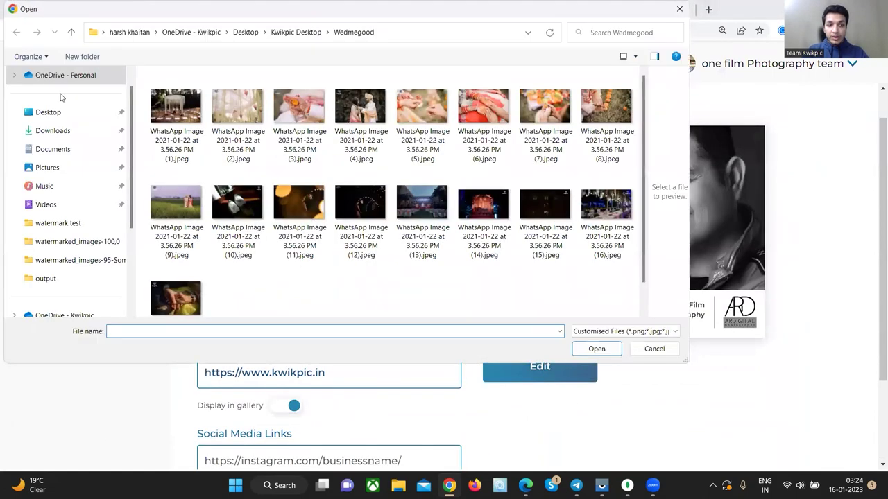
left_click(47, 130)
scroll(457, 196, "down", 2)
left_click(394, 272)
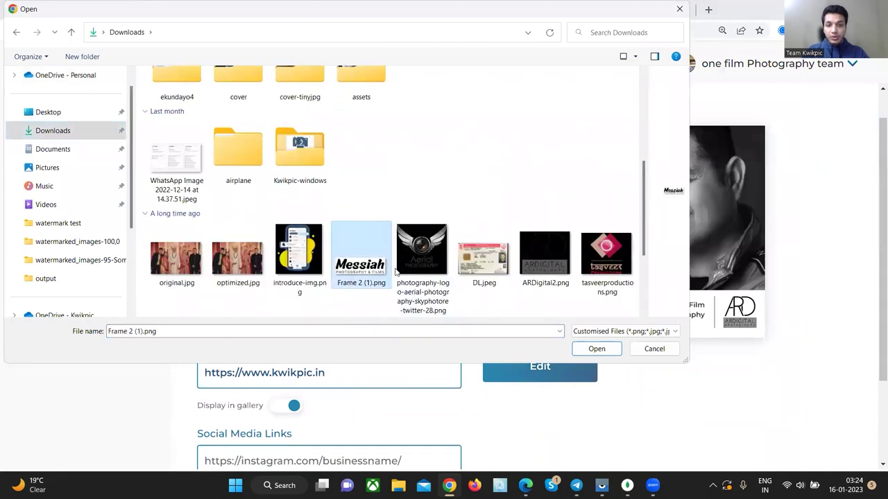
left_click(597, 351)
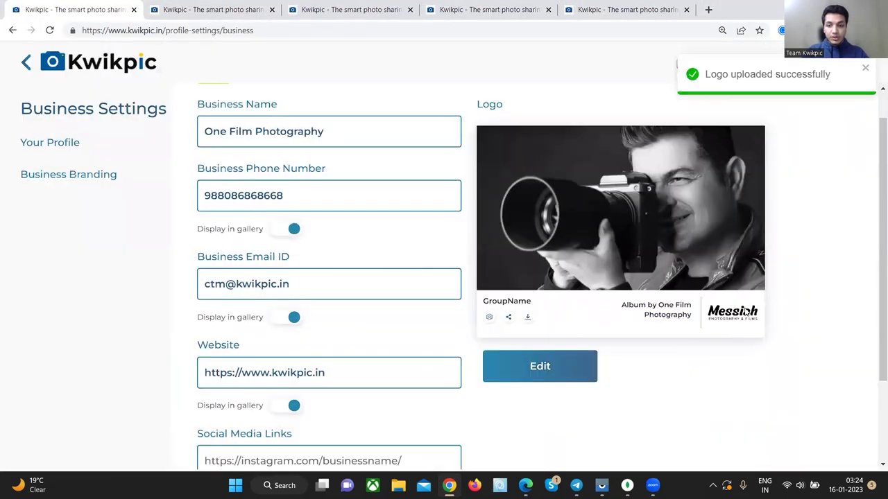
left_click(92, 64)
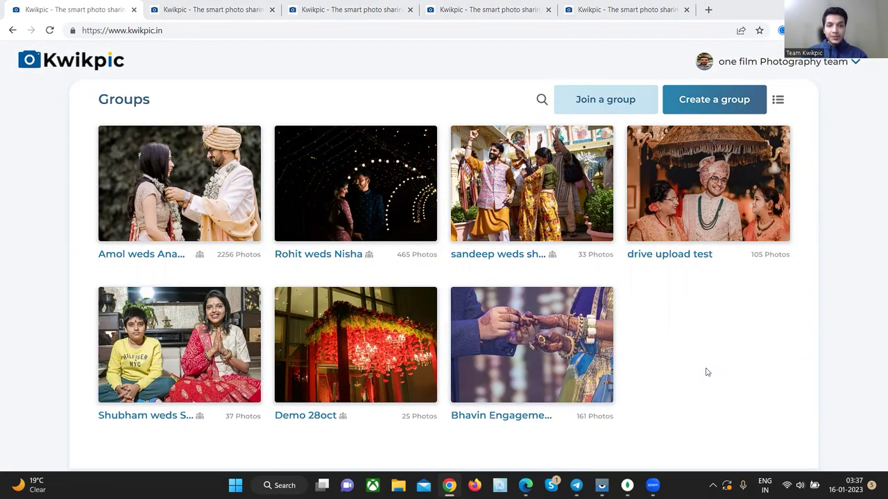
- Start a new group and paste in the name swati weds saket
left_click(703, 102)
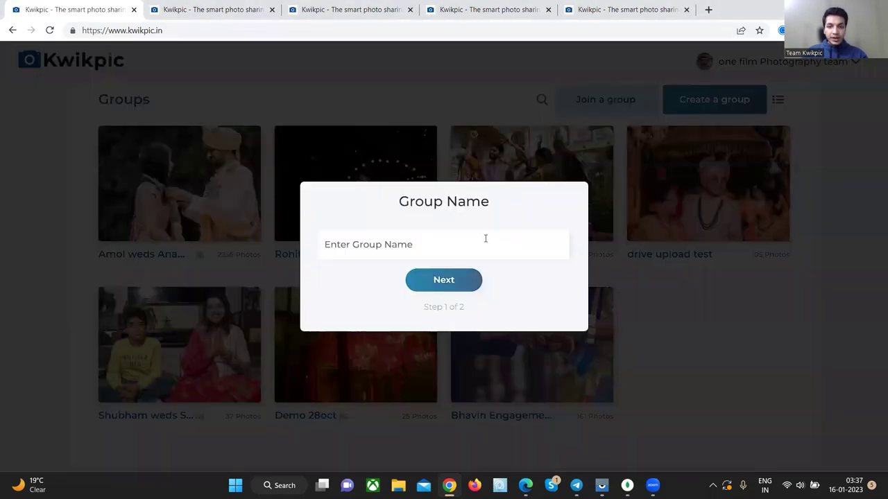
type("swati weds saket")
left_click(443, 281)
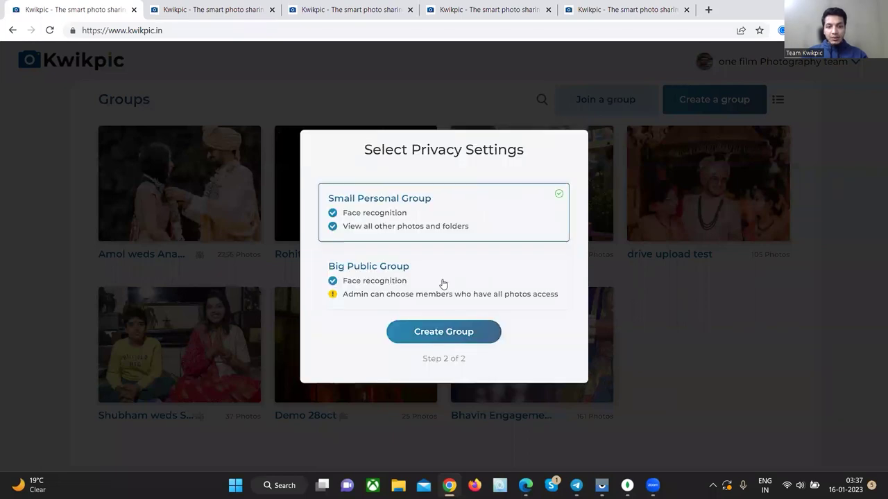
- Choose the Big Public Group privacy setting and create the group
key("ctrl+plus")
left_click_drag(534, 142, 408, 139)
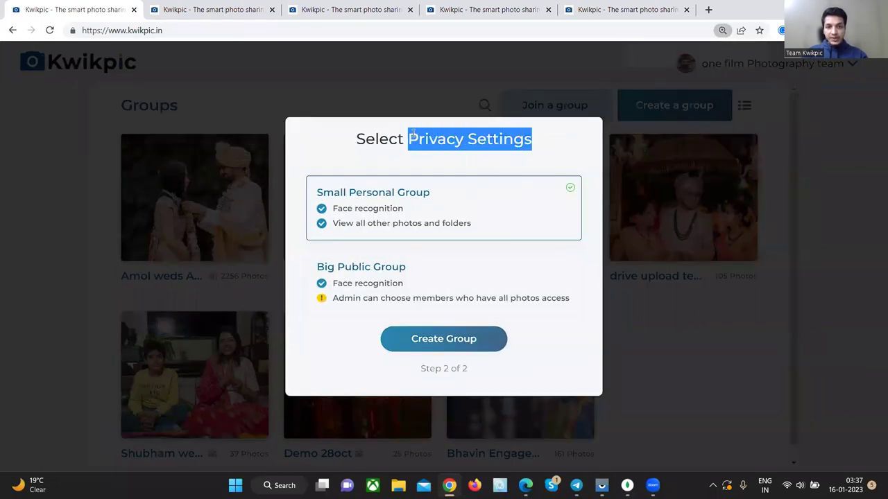
key("ctrl+plus")
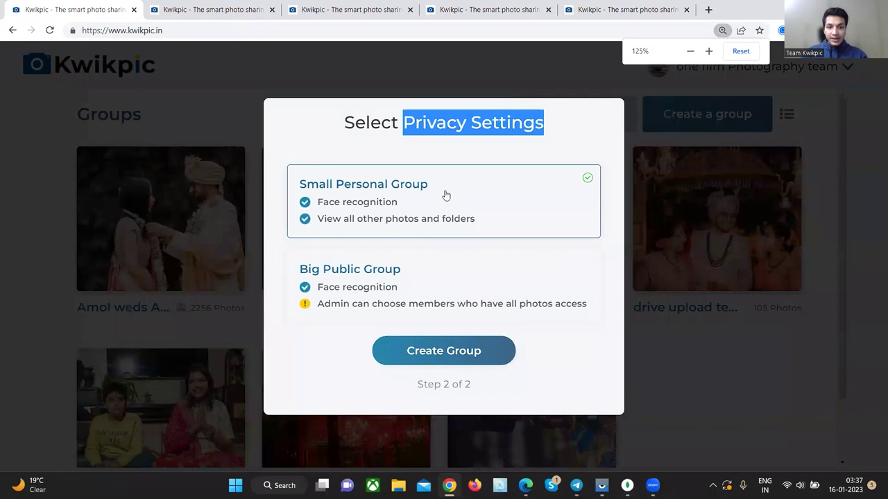
left_click_drag(428, 184, 335, 183)
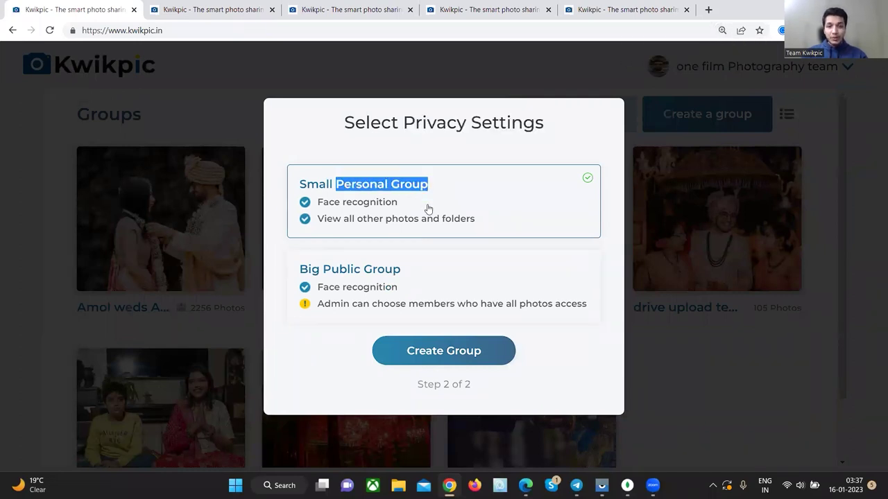
left_click_drag(405, 271, 319, 268)
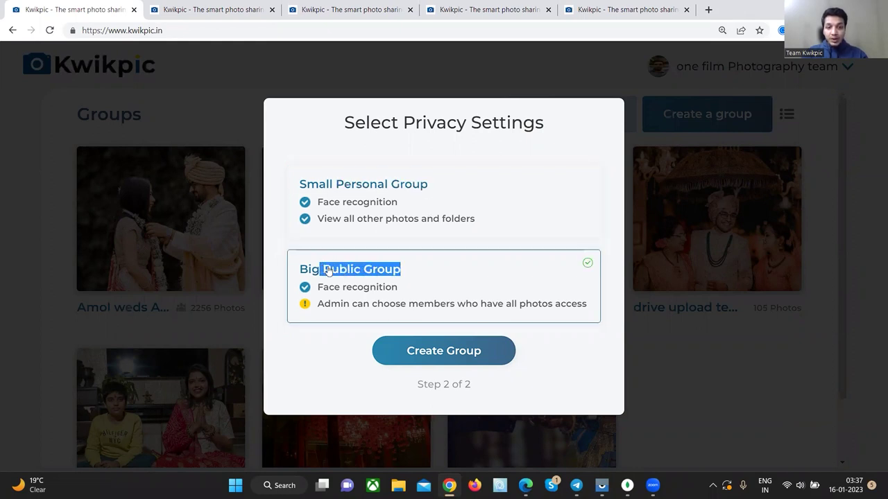
left_click(428, 353)
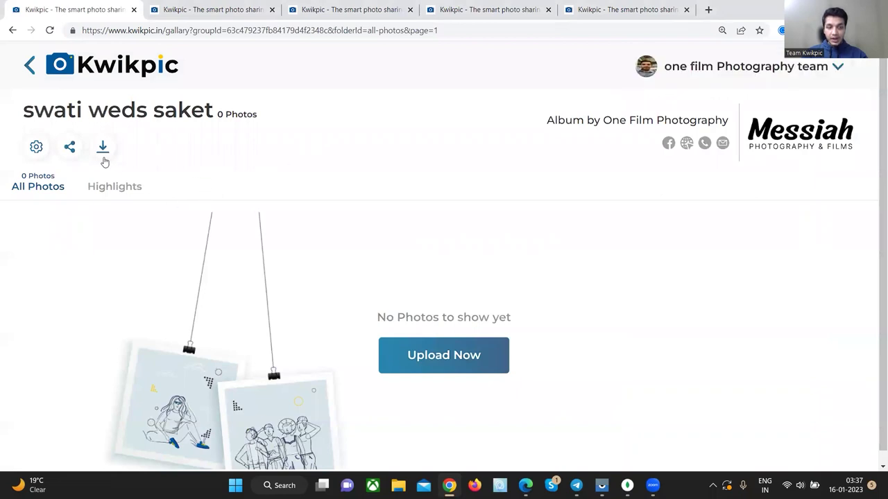
- Show the album's share invite options and compare Partial and Full Access face recognition
left_click(71, 148)
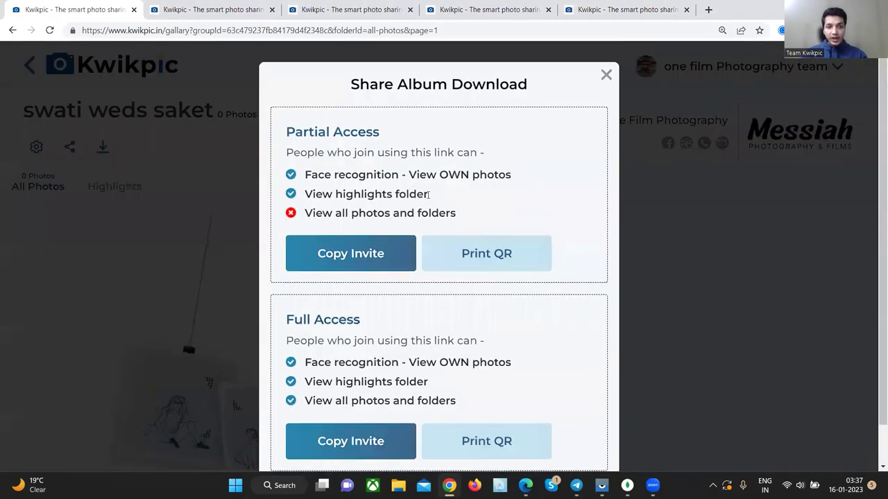
scroll(432, 222, "down", 1)
scroll(412, 272, "up", 1)
left_click_drag(382, 141, 284, 132)
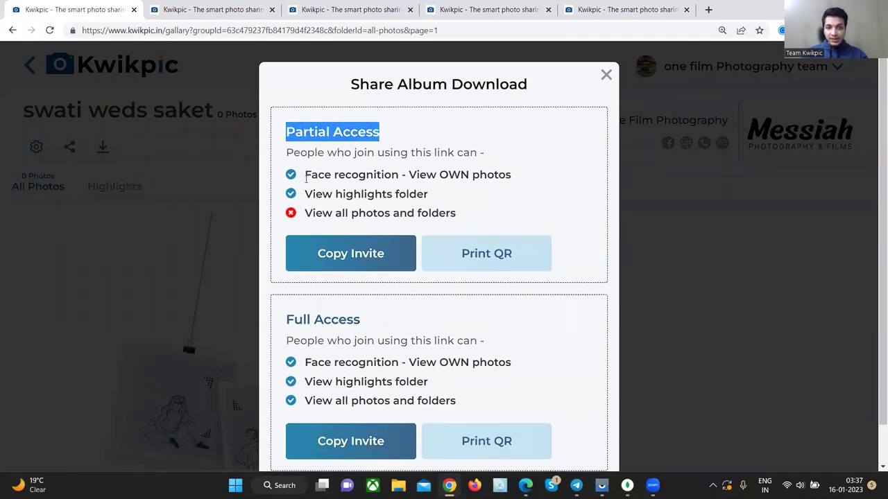
left_click_drag(366, 321, 275, 305)
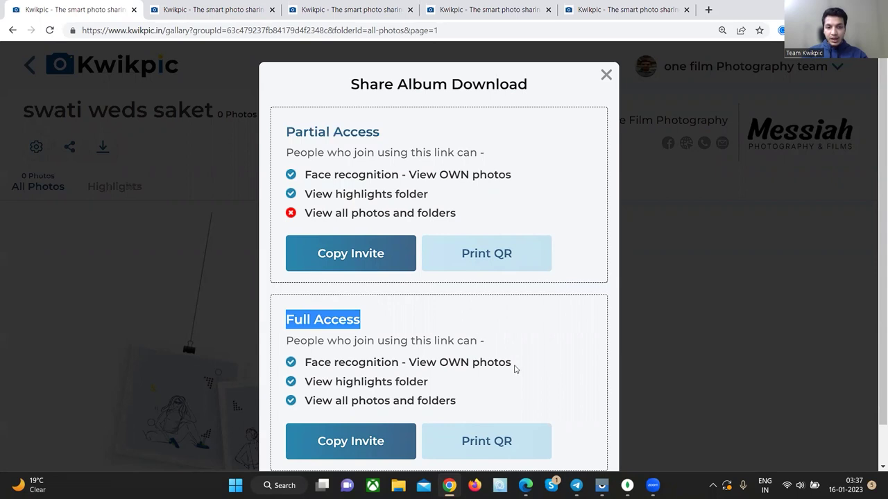
left_click_drag(514, 369, 305, 361)
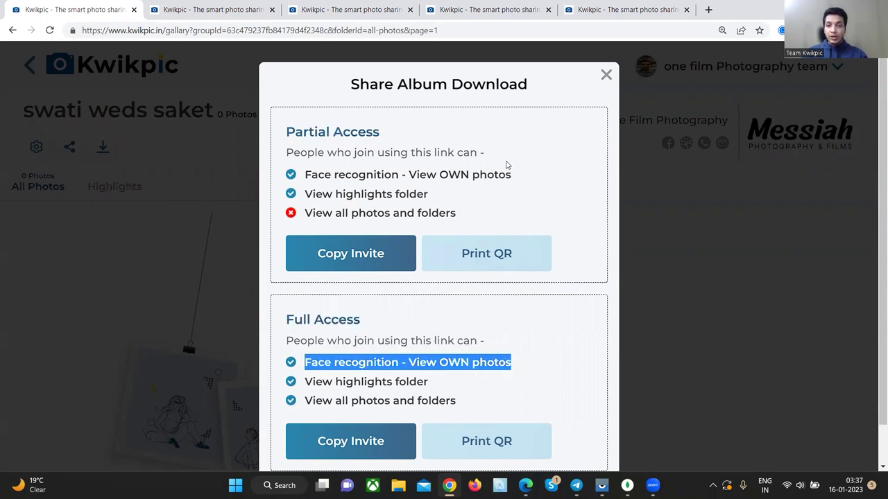
left_click_drag(506, 175, 303, 176)
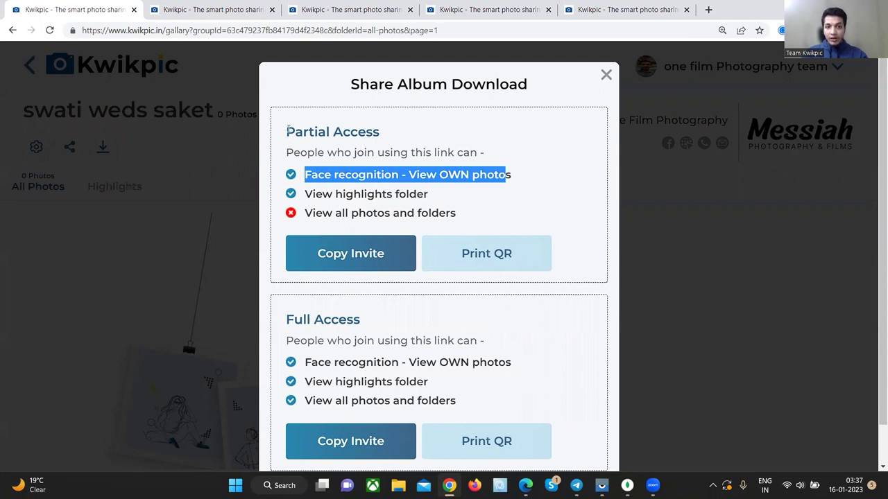
- Compare the View all photos and folders lines for Partial and Full Access
left_click_drag(287, 131, 330, 132)
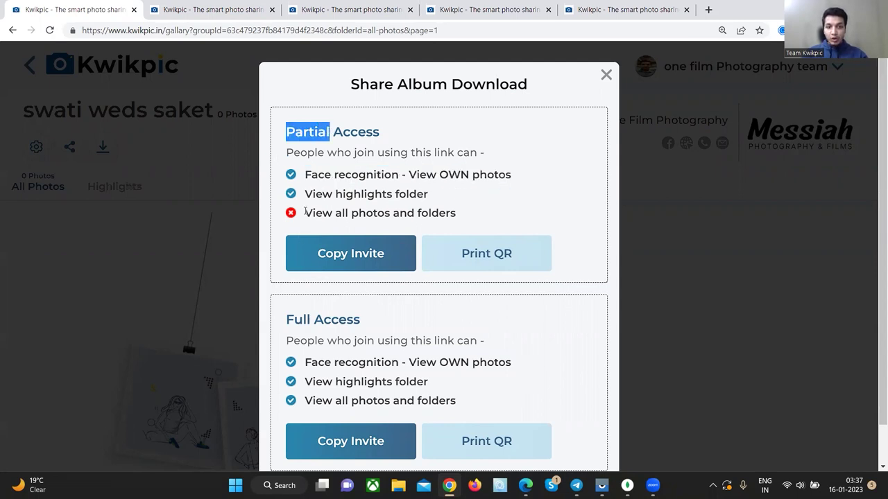
left_click_drag(305, 213, 451, 213)
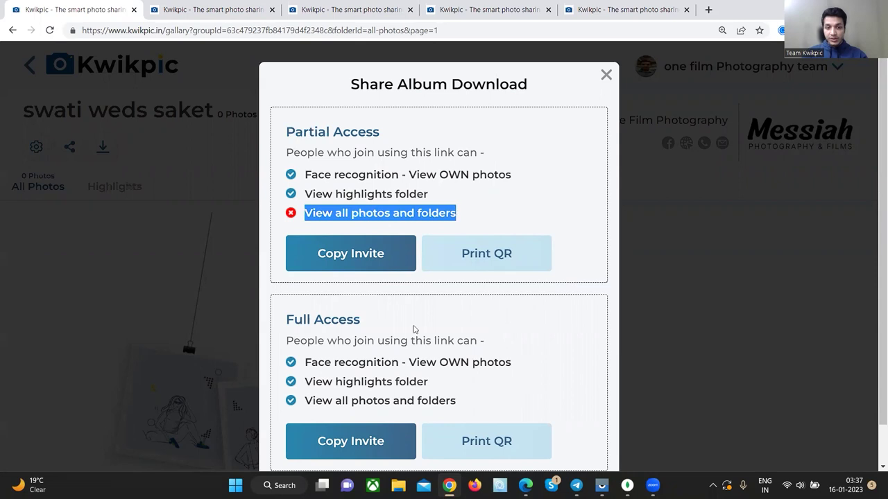
left_click_drag(286, 323, 386, 326)
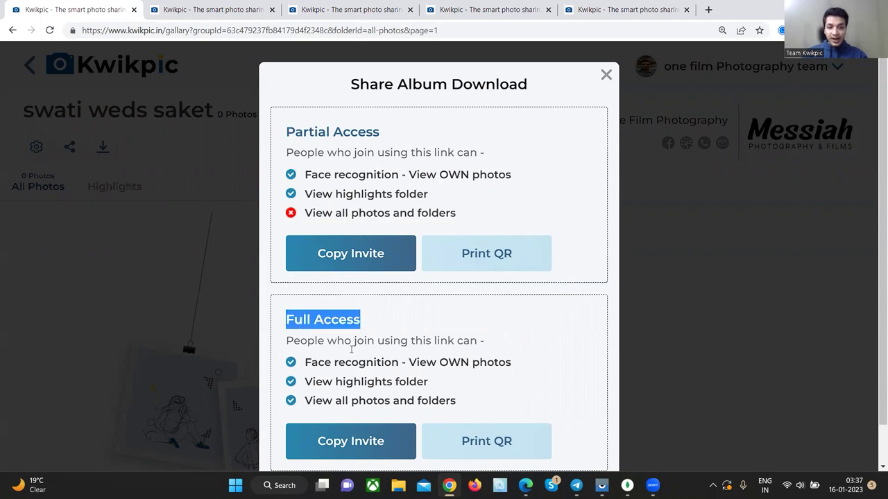
left_click_drag(304, 407, 464, 406)
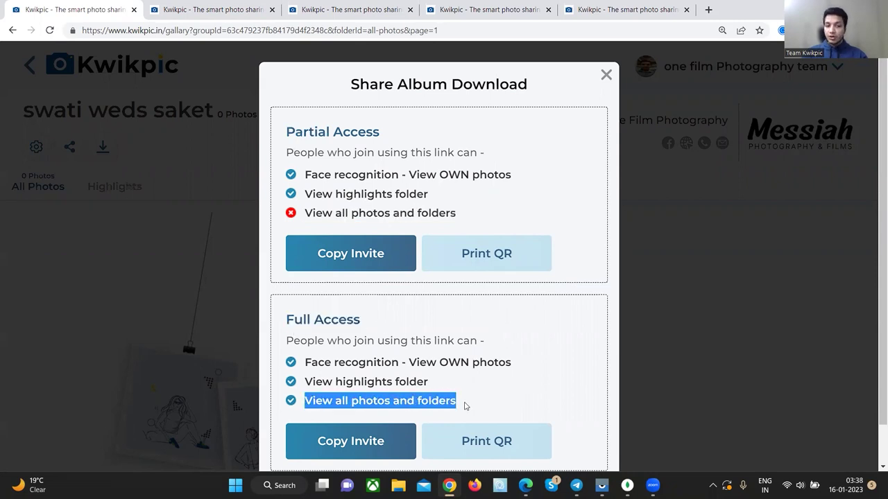
scroll(464, 405, "down", 1)
scroll(489, 370, "up", 1)
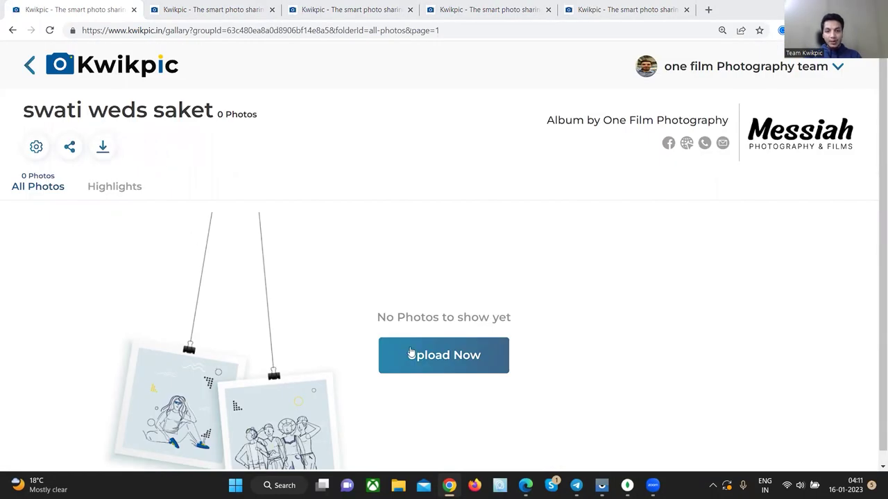
- Try the Drive/Dropbox link upload option, then close it and return to the upload choices
left_click(411, 353)
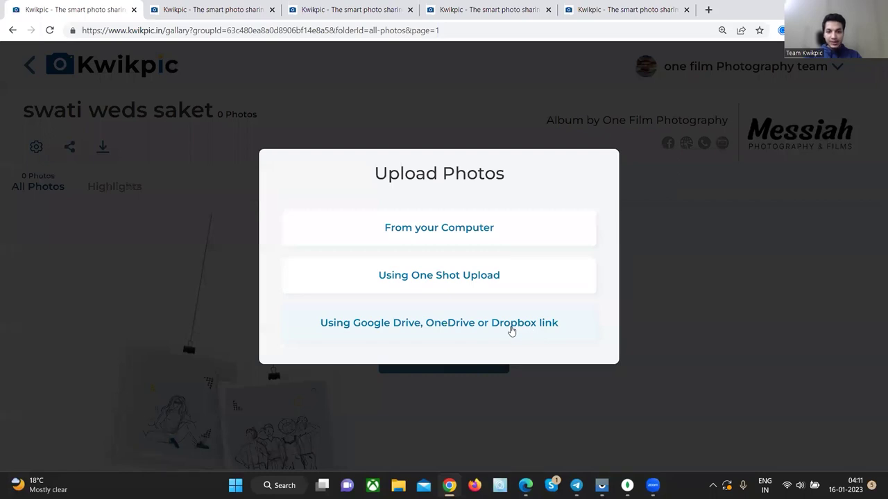
left_click(511, 325)
left_click_drag(416, 298, 576, 303)
left_click(677, 145)
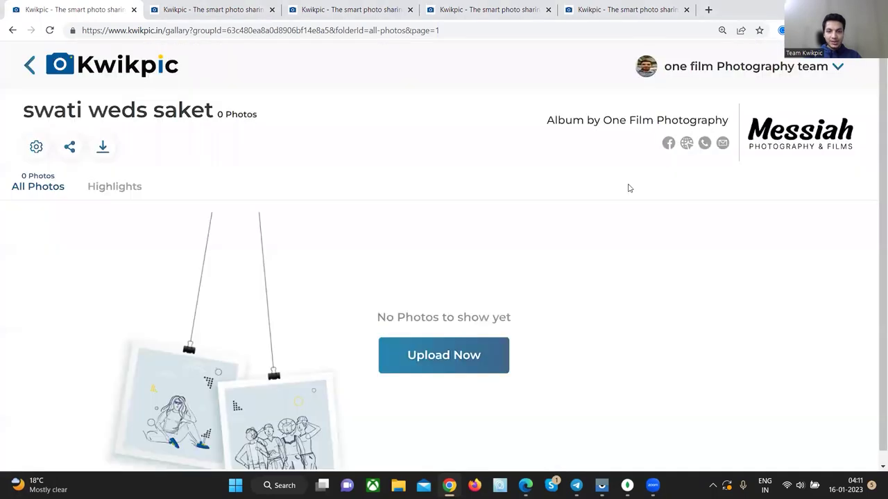
left_click(446, 362)
- Select photos from the computer into a folder named newfolder, then cancel and discard the upload
left_click(454, 234)
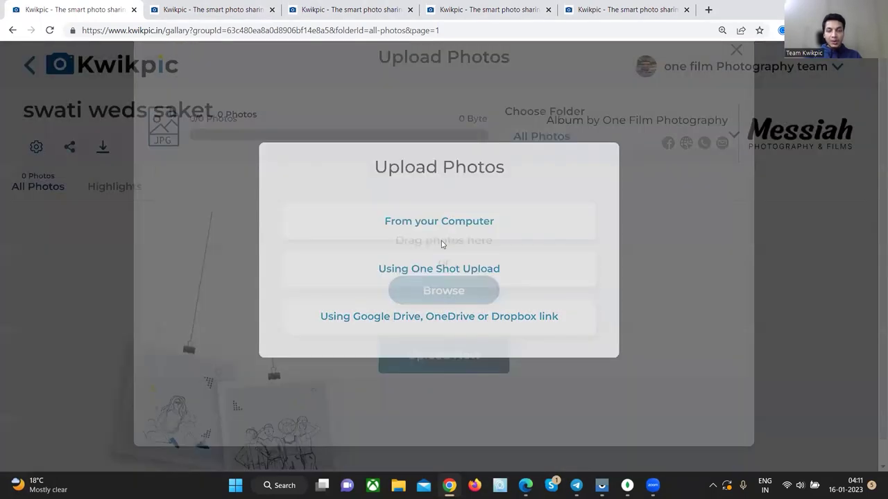
left_click(432, 324)
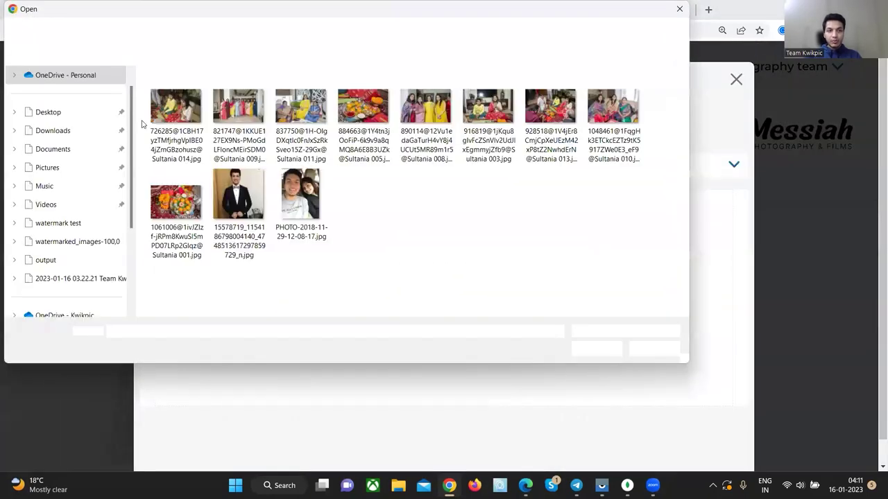
left_click(175, 107)
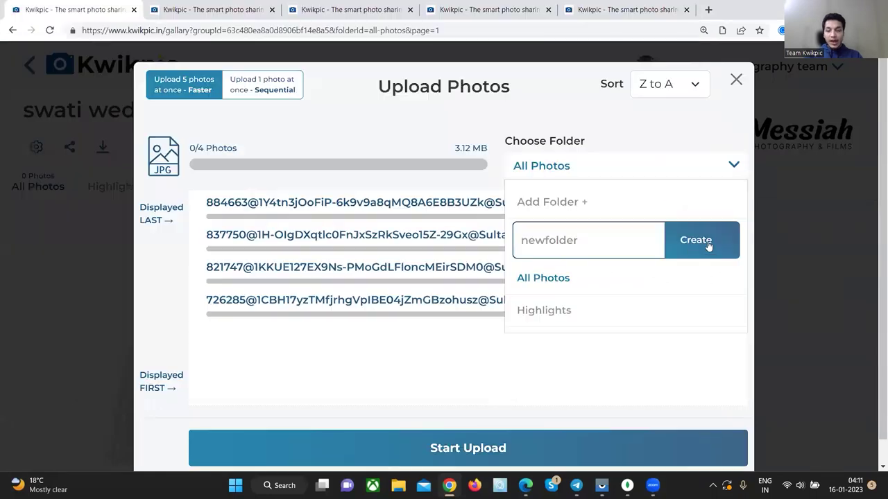
left_click(708, 243)
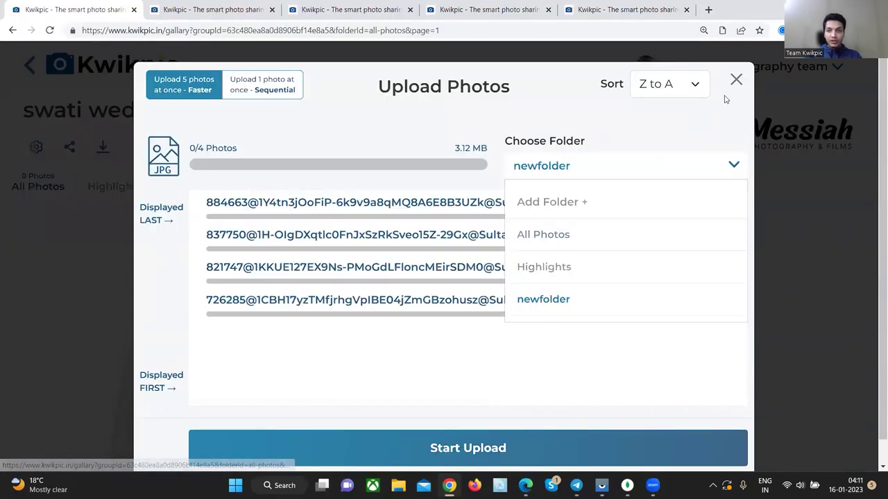
left_click(714, 117)
left_click(736, 79)
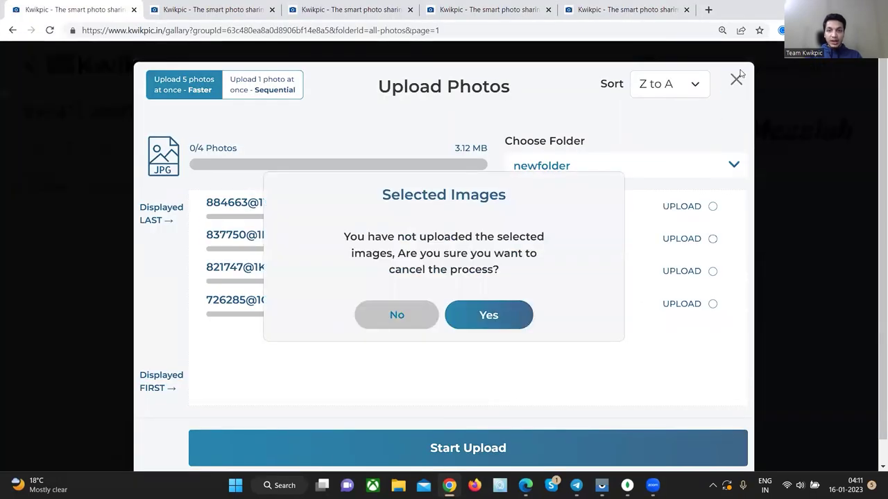
left_click(460, 314)
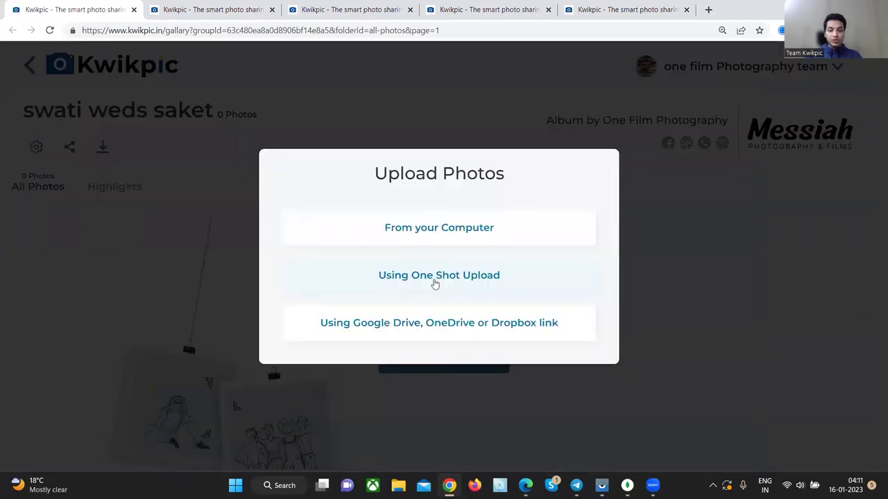
- Upload the whole upload 1 event folder from the Desktop, allowing the browser to send 28 files
left_click(434, 280)
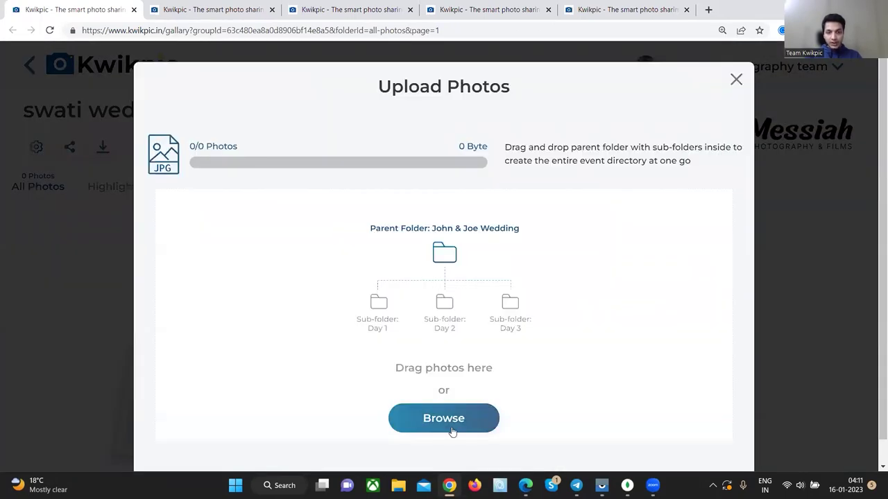
left_click(450, 419)
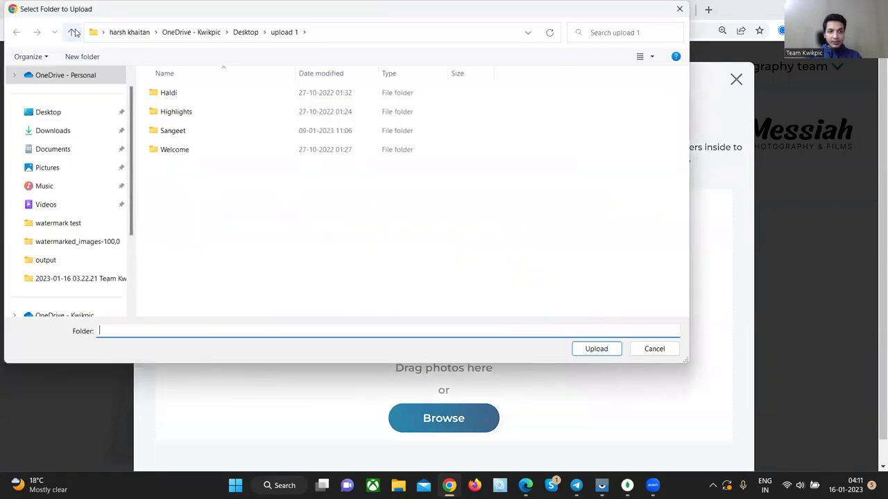
left_click(74, 33)
scroll(189, 208, "down", 4)
left_click(182, 234)
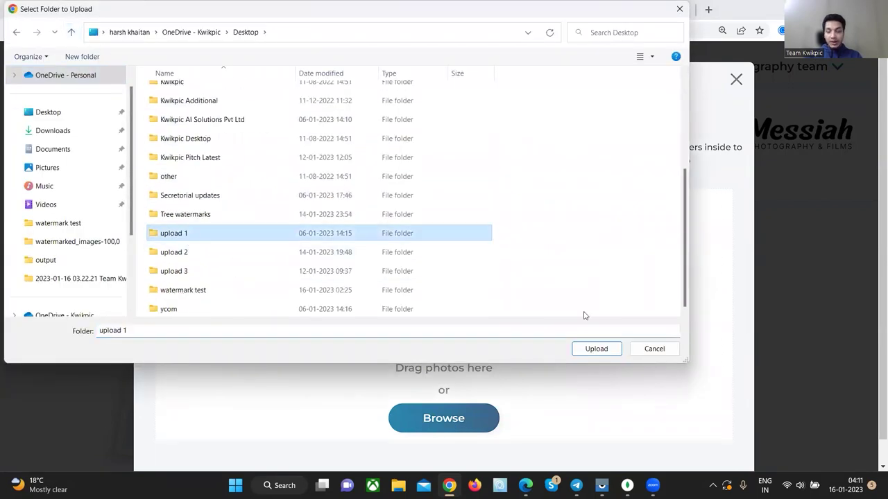
left_click(609, 350)
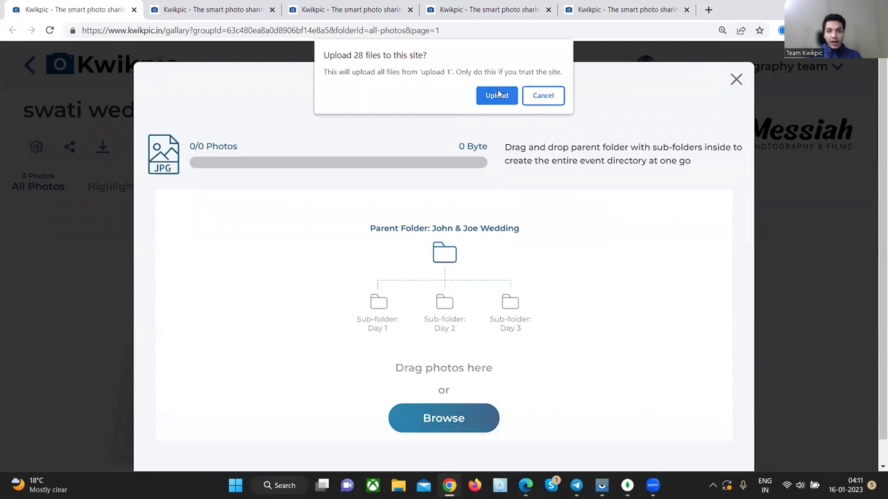
left_click(496, 95)
- Check the Welcome folder's files, then start uploading all the folders
scroll(361, 243, "down", 2)
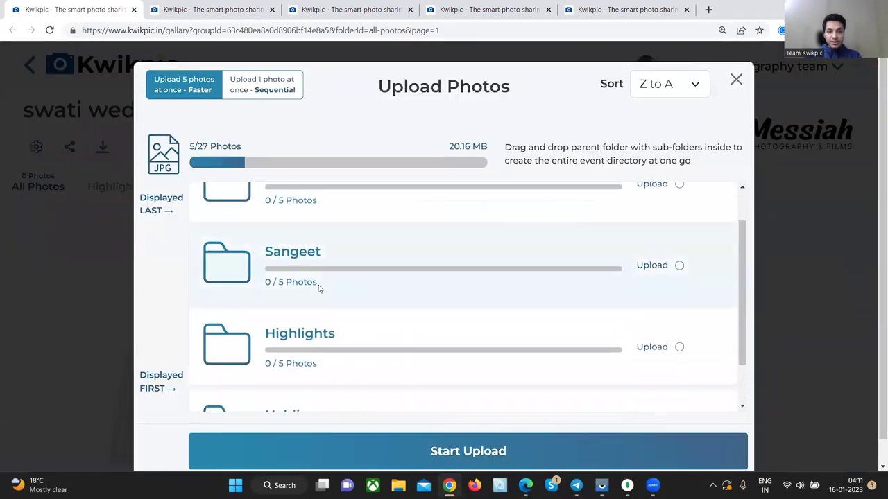
scroll(319, 289, "up", 2)
left_click(313, 257)
left_click(208, 208)
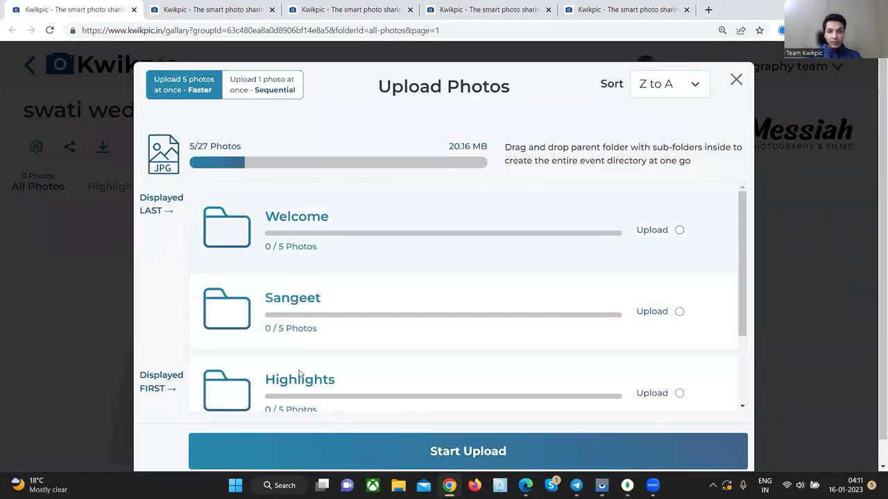
scroll(300, 374, "down", 1)
left_click(372, 466)
- View the Sangeet folder's files, then open the Highlights folder's upload progress
scroll(293, 280, "up", 2)
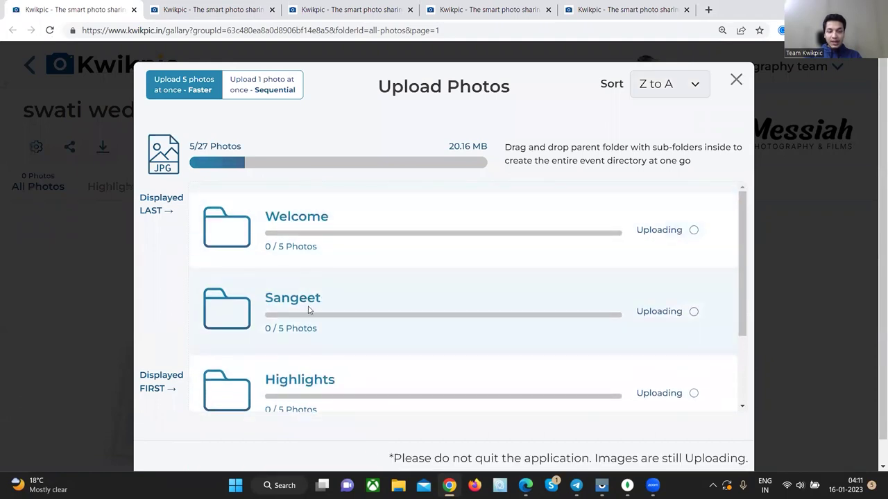
left_click(309, 310)
left_click(201, 208)
scroll(326, 312, "down", 1)
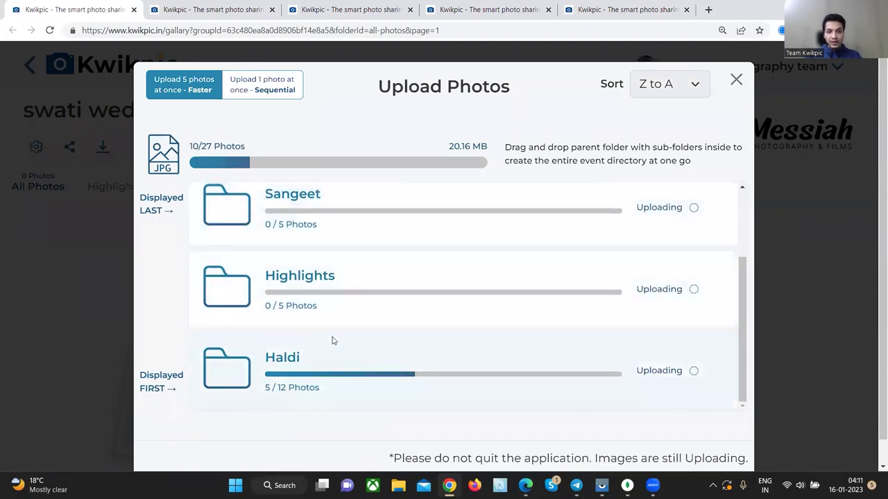
left_click(343, 292)
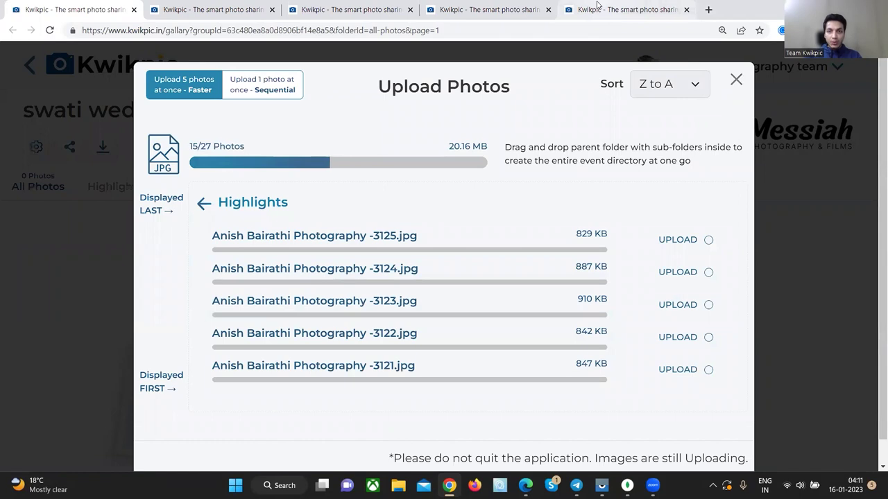
- In the Amol weds Anamika album's group settings, rename the group to Amol weds Anam and save
left_click(597, 5)
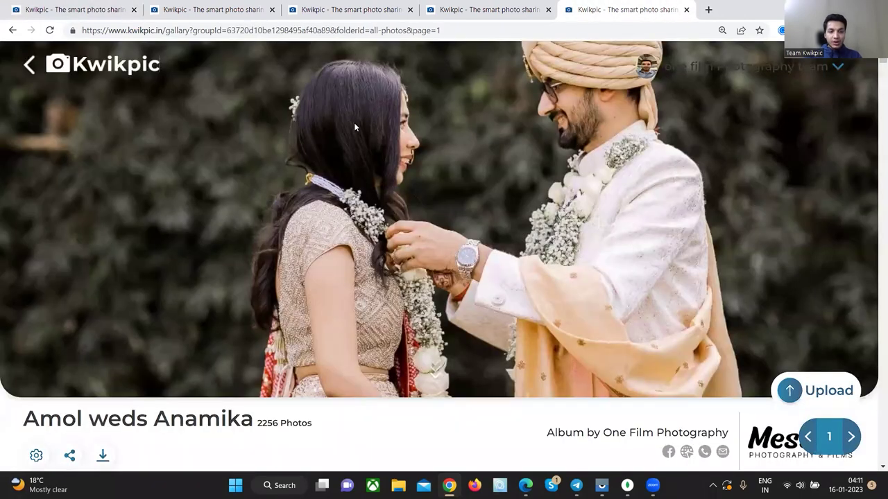
scroll(354, 127, "down", 4)
left_click(41, 393)
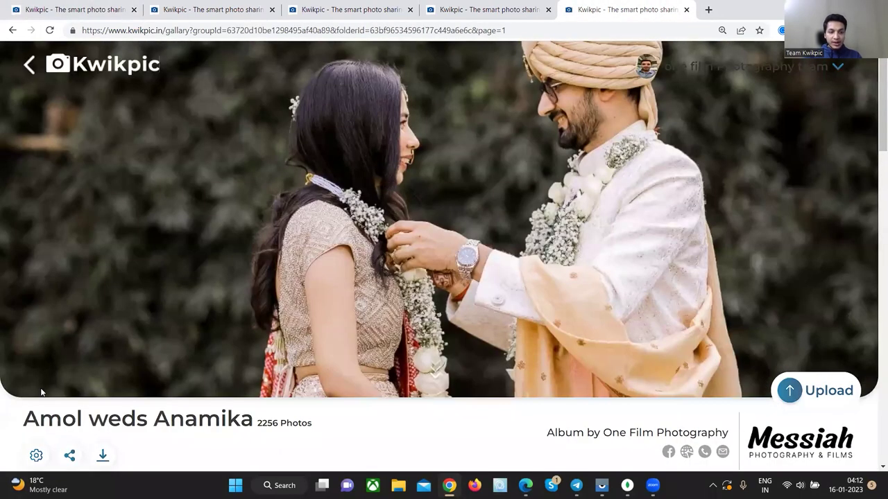
left_click(33, 458)
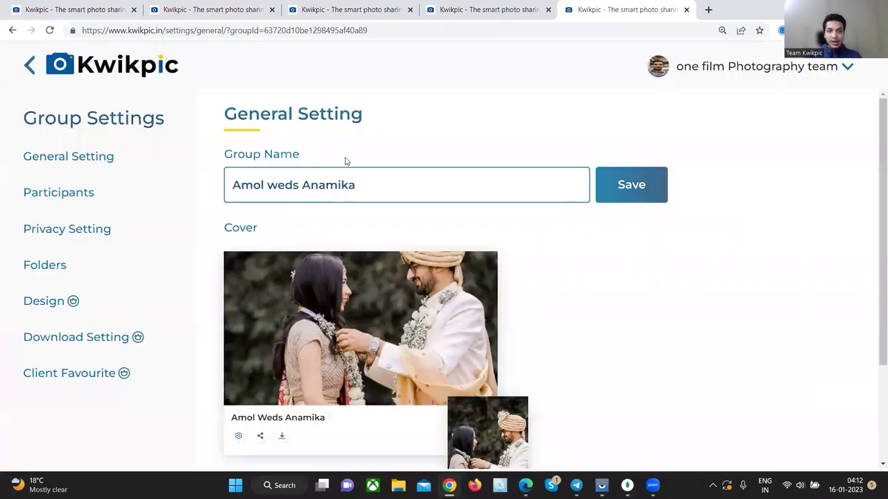
left_click(376, 185)
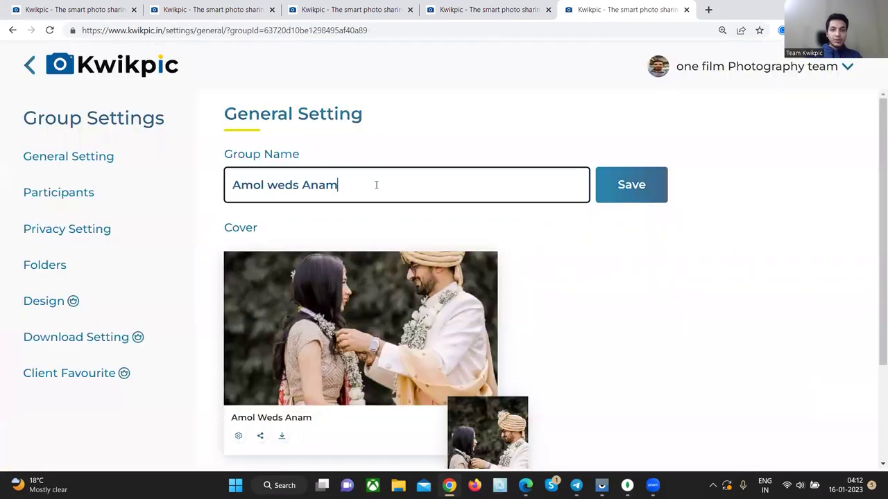
left_click(636, 176)
- Review the cover photo options and the participants' roles, then go to Privacy Setting
scroll(386, 331, "down", 2)
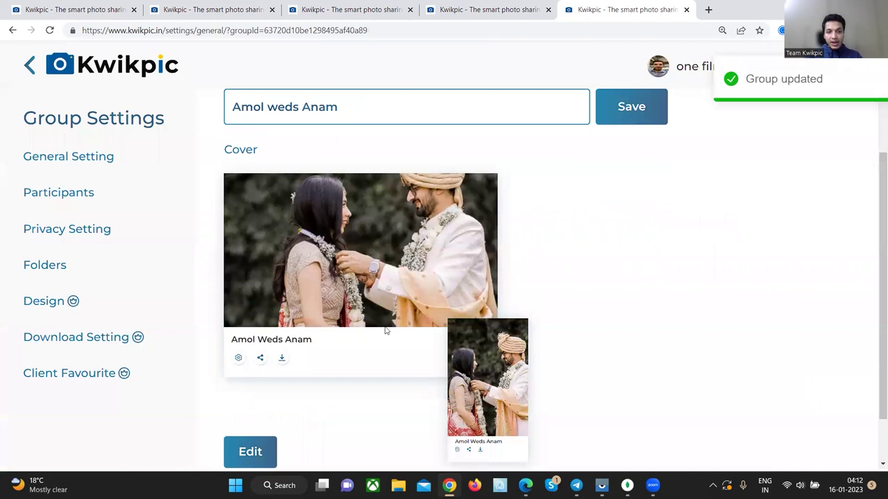
left_click(253, 423)
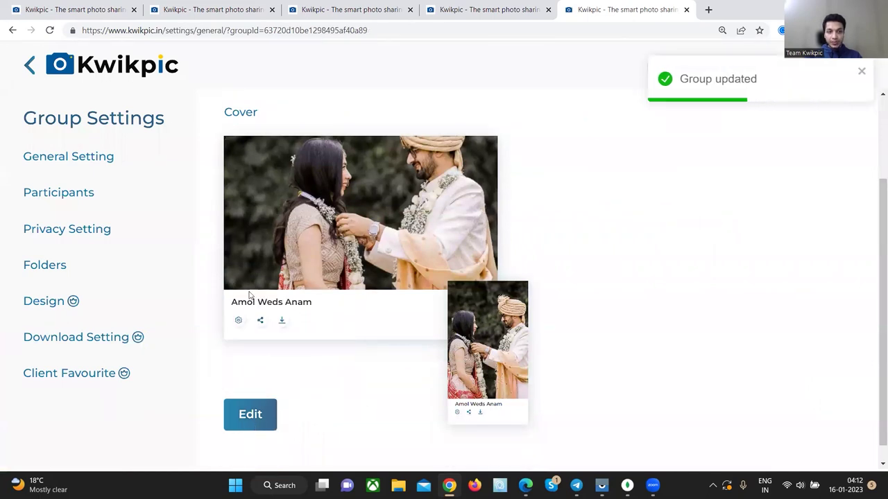
left_click(104, 186)
key("ctrl+minus")
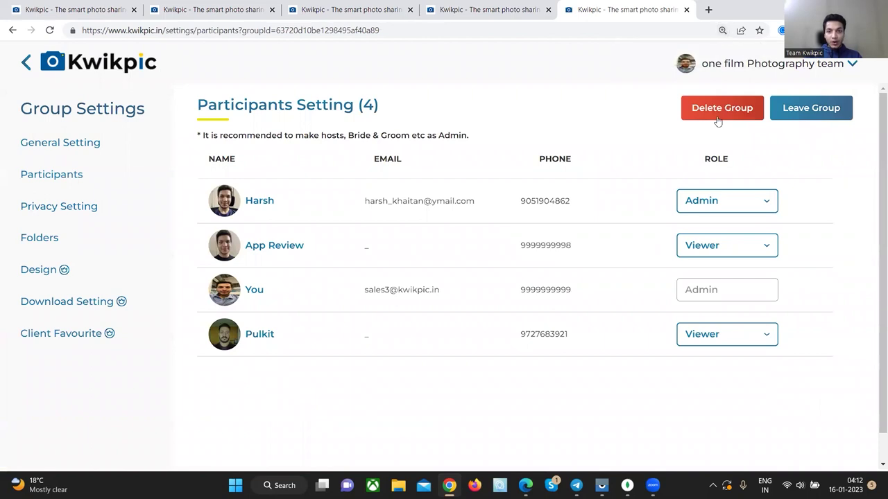
left_click(753, 246)
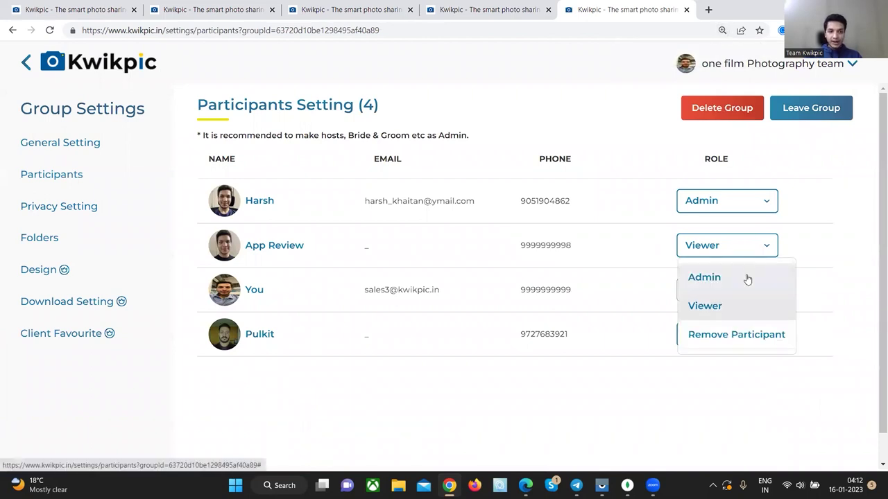
left_click(93, 208)
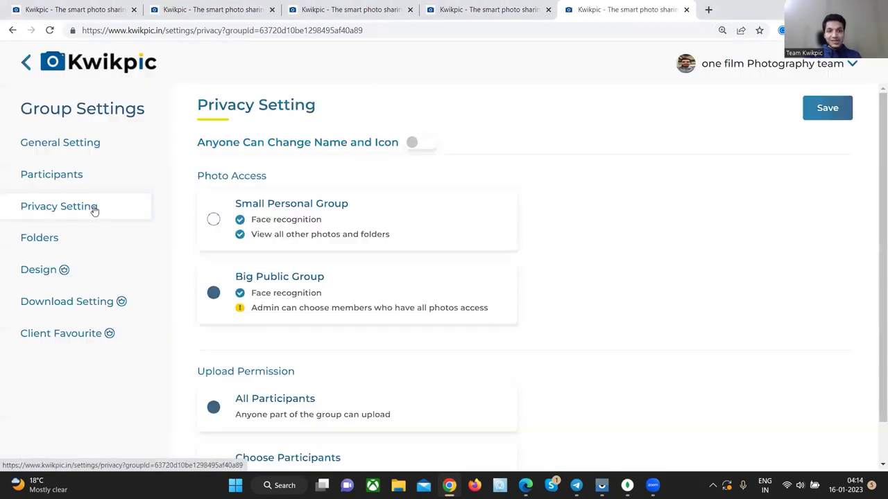
- Set Photo Access to Small Personal Group and Upload Permission to Choose Participants
left_click_drag(199, 145, 401, 149)
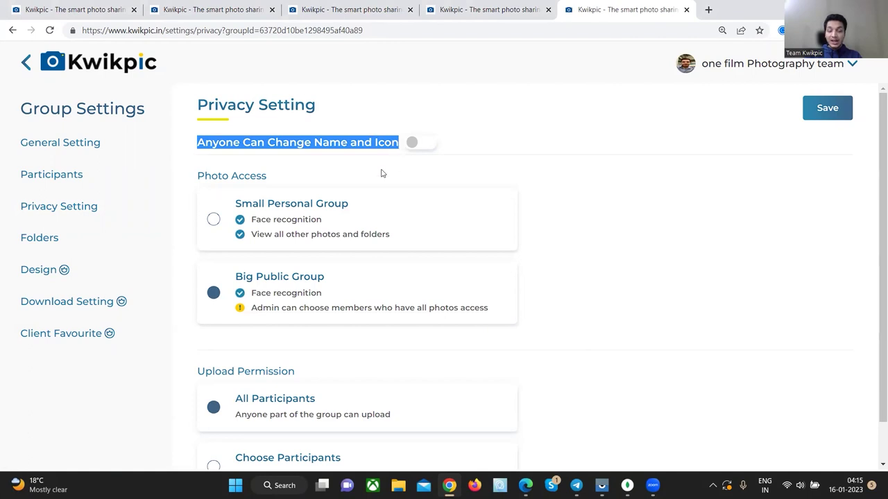
key("ctrl+plus")
key("ctrl+plus")
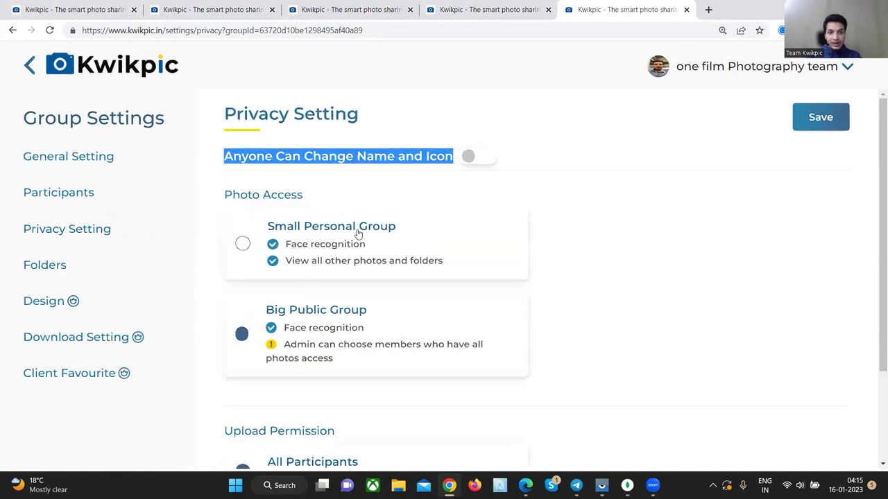
left_click_drag(312, 221, 223, 196)
left_click(323, 231)
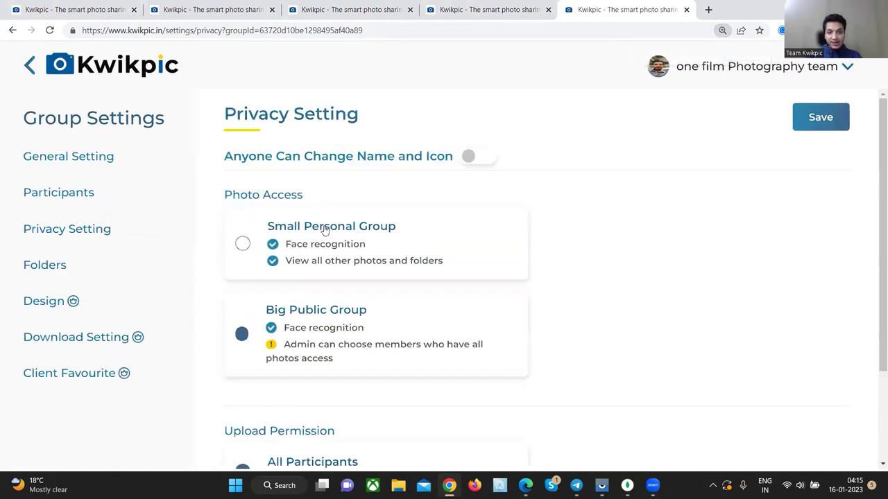
scroll(345, 278, "down", 3)
left_click(371, 436)
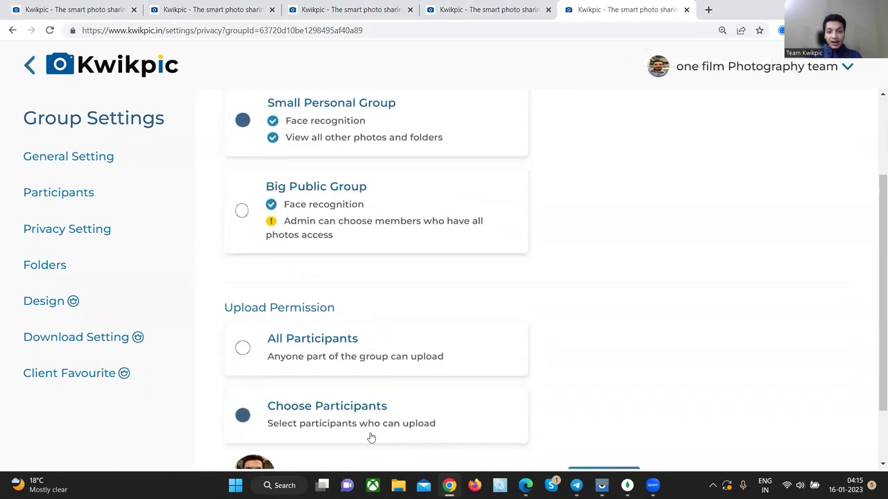
scroll(373, 385, "down", 1)
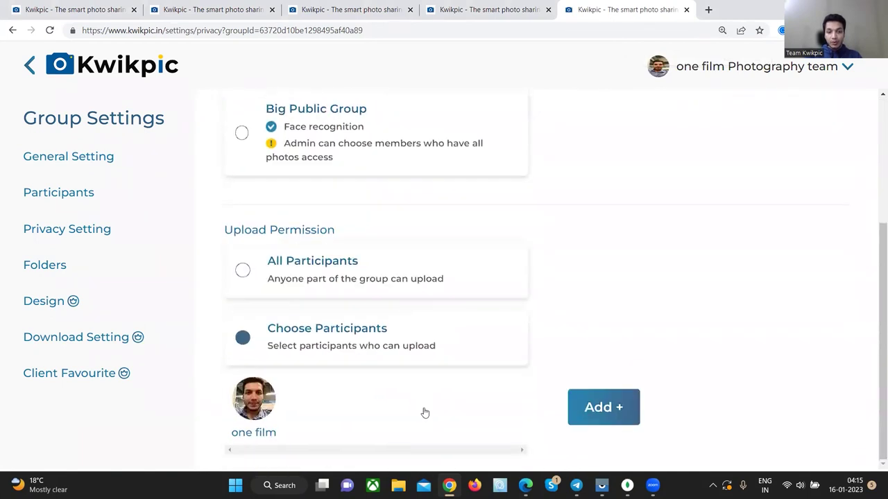
scroll(389, 277, "up", 5)
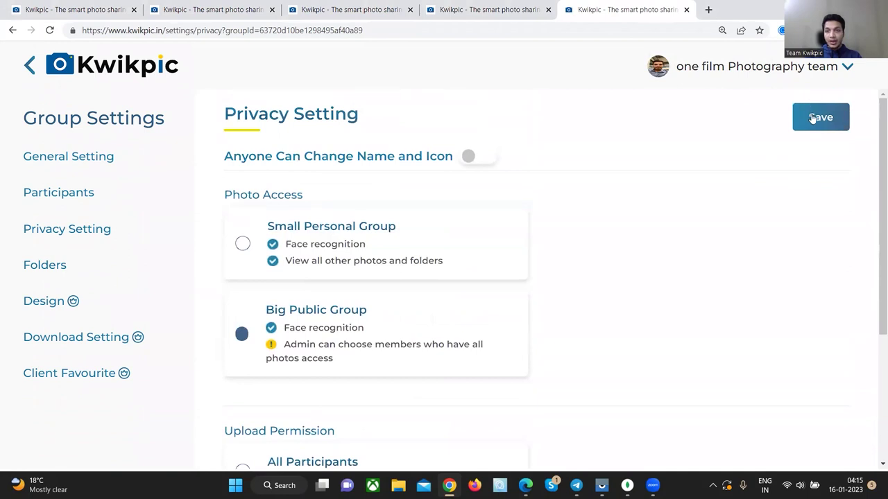
- Save the privacy settings, then drag the Mehendi folder to a new position and save the folder order
left_click(818, 118)
left_click(99, 258)
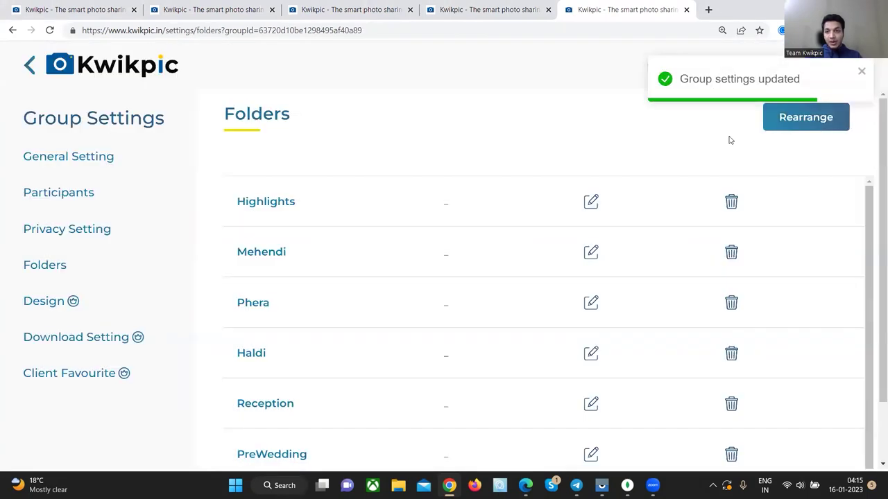
left_click(804, 117)
scroll(312, 249, "down", 1)
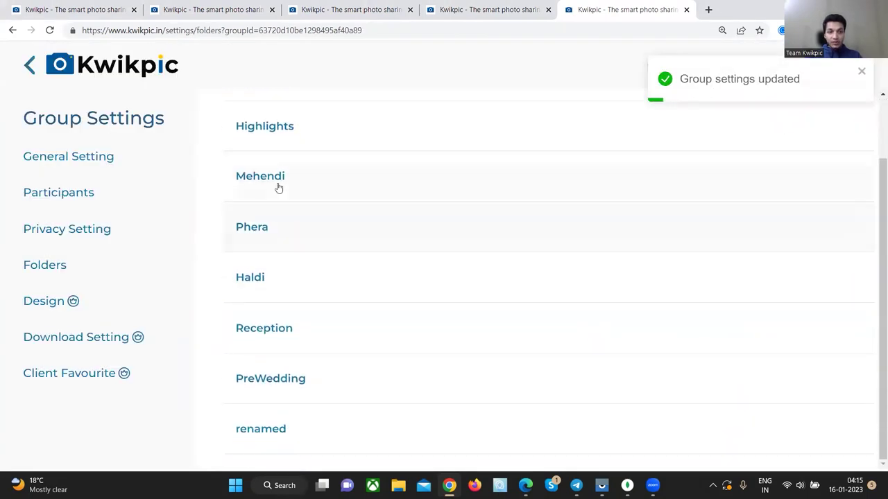
left_click_drag(276, 188, 439, 273)
scroll(807, 132, "up", 1)
left_click(806, 129)
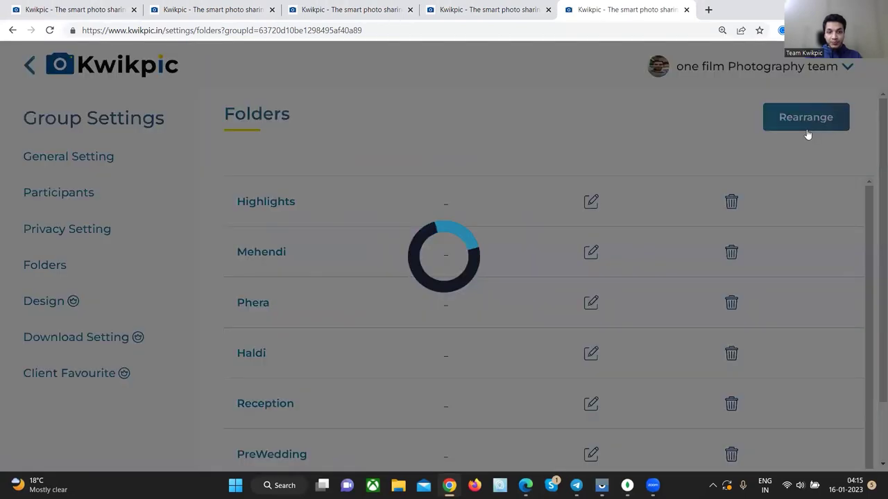
- Open and cancel renaming the folder called 'renamed', then bring up the album's Design settings
scroll(555, 340, "down", 2)
left_click(593, 418)
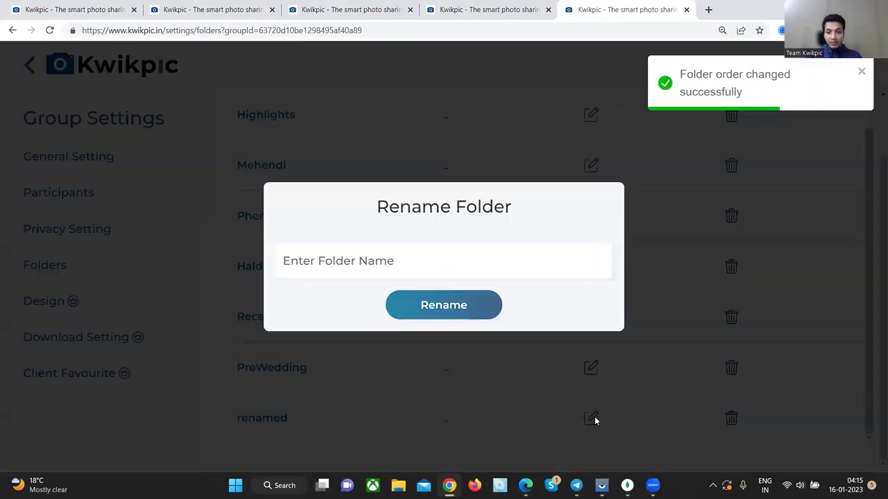
left_click(765, 404)
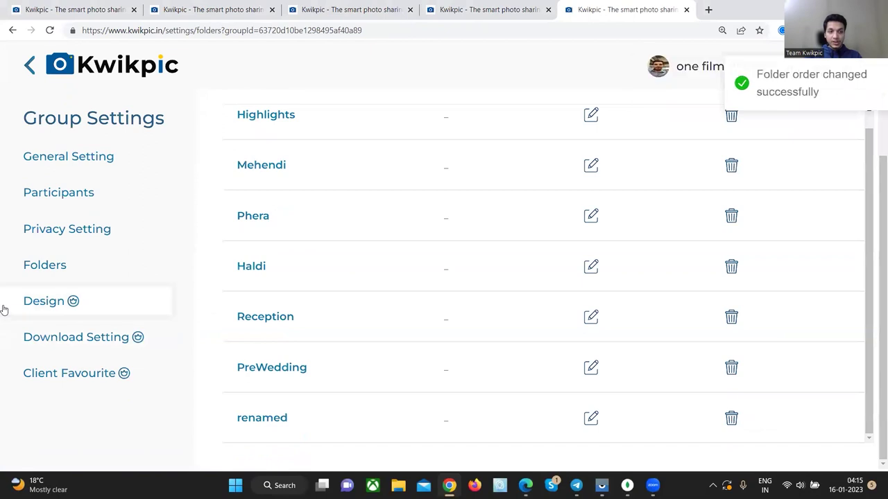
left_click(60, 301)
- Save a Dark colour mode, Small photo size and Central Card template design at 110% page zoom
key("ctrl+minus")
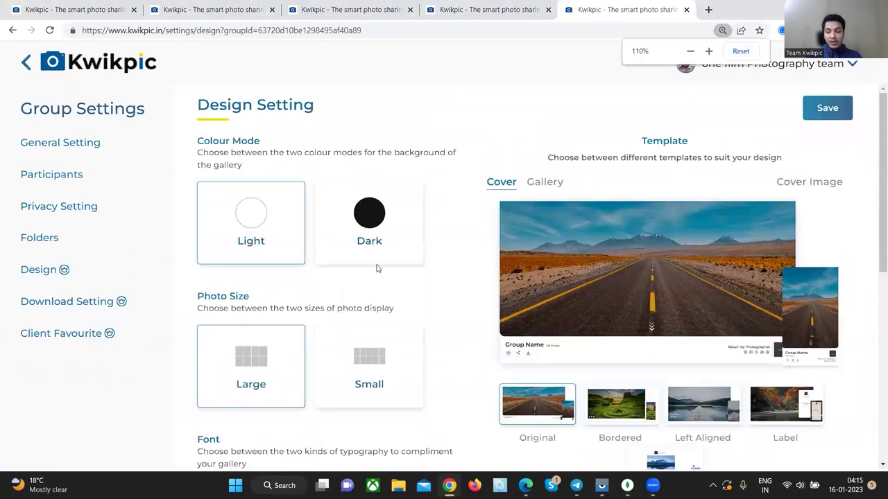
left_click(385, 249)
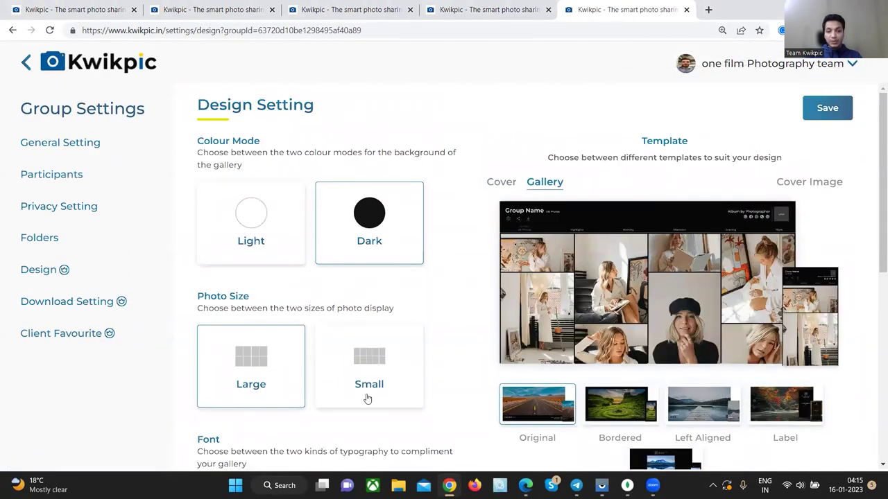
scroll(381, 292, "down", 1)
left_click(380, 292)
scroll(382, 328, "down", 2)
scroll(382, 328, "up", 2)
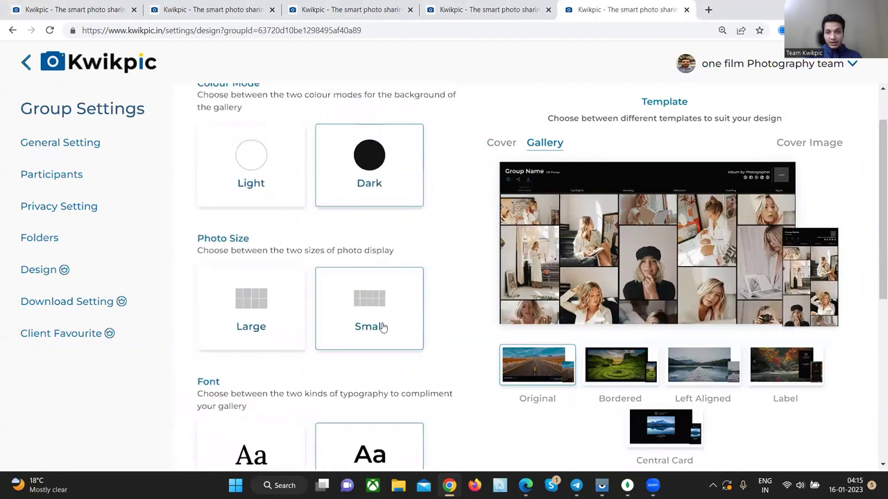
left_click(685, 433)
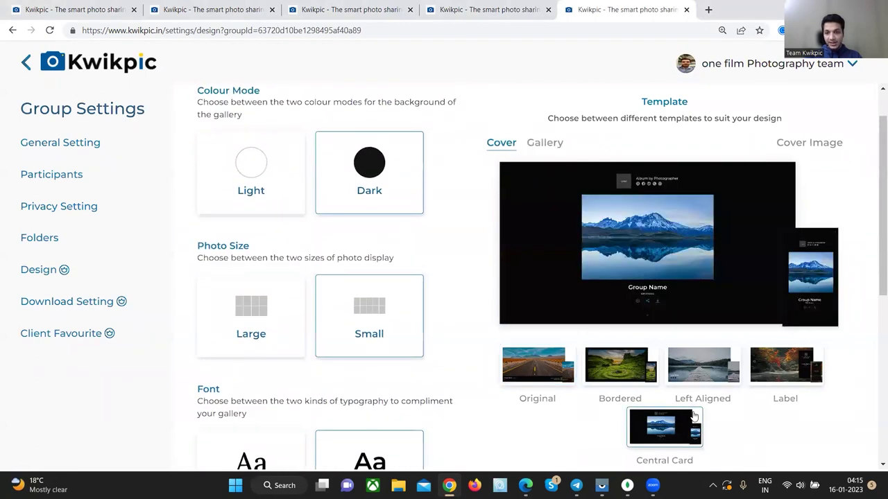
scroll(762, 208, "up", 1)
left_click(827, 109)
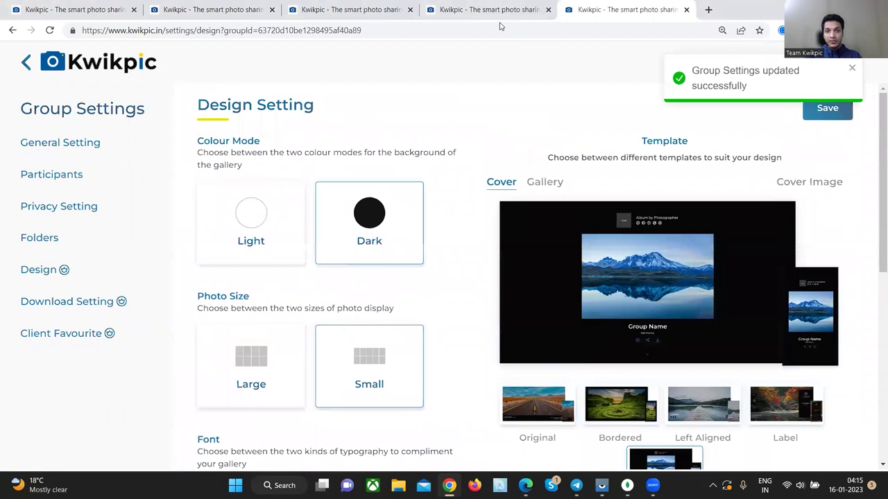
- Reload the Amol weds Anam gallery tab and scroll through the new centred cover
left_click(496, 11)
left_click(50, 31)
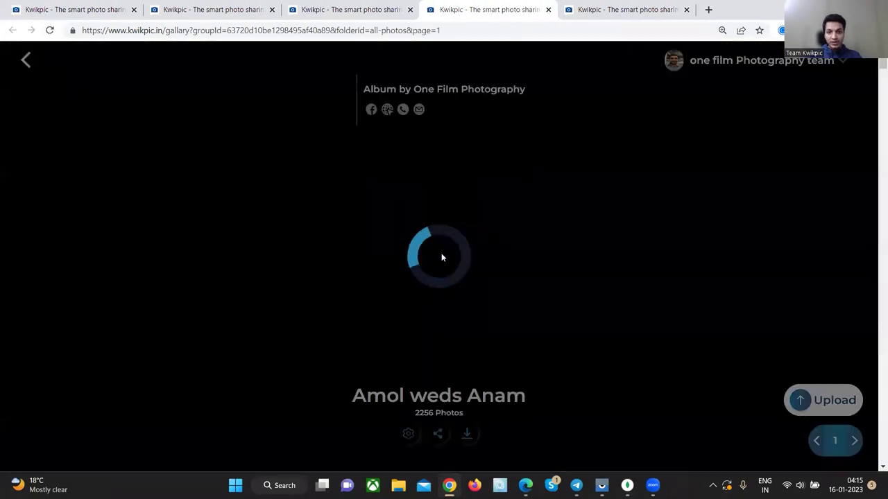
scroll(499, 272, "down", 3)
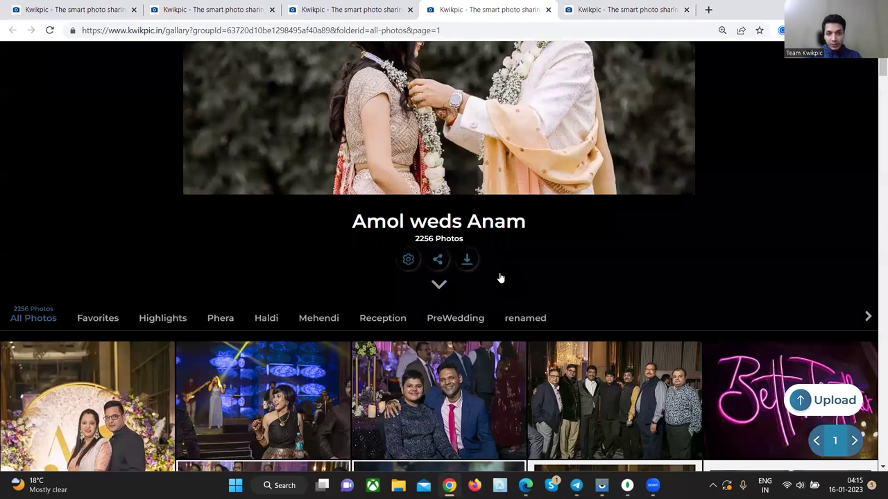
scroll(500, 278, "down", 1)
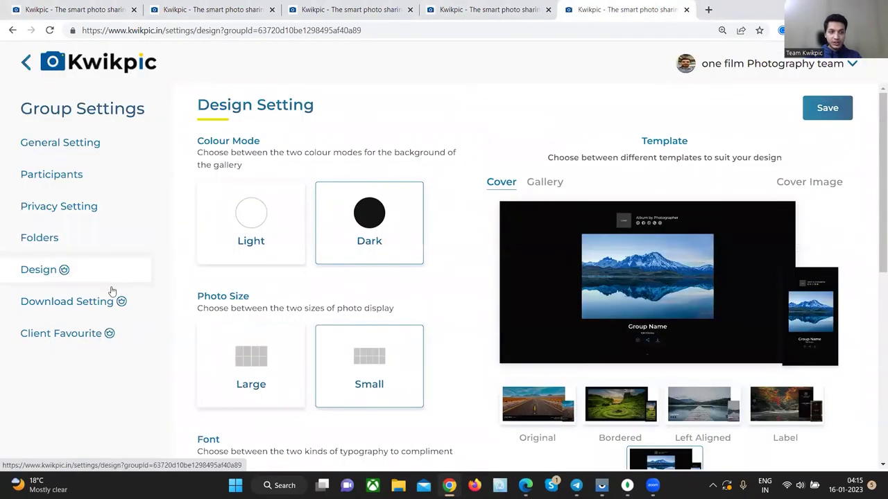
- Turn off downloading all photos at once, then review the Client Favourites Download Images link
left_click(110, 305)
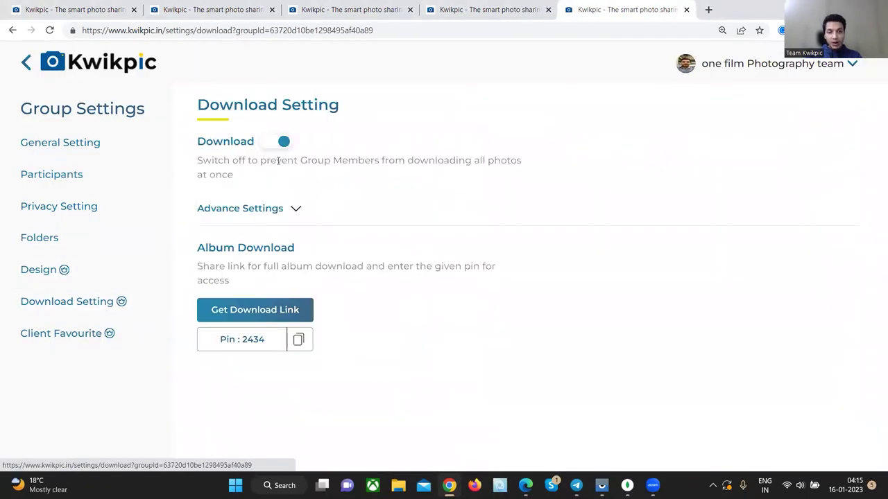
left_click(278, 144)
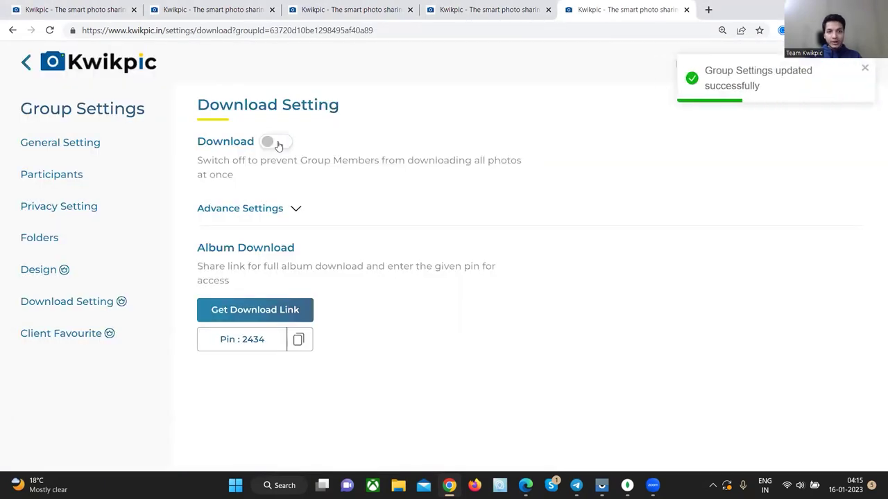
left_click(57, 343)
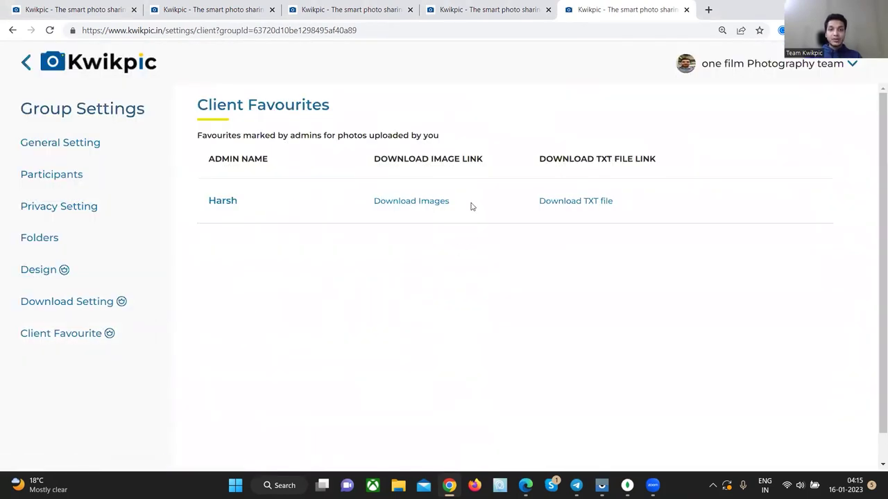
left_click_drag(464, 209, 375, 204)
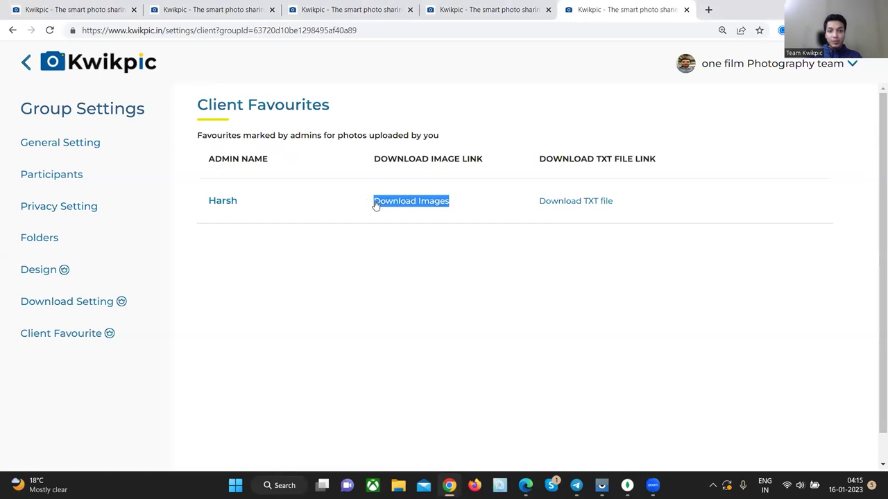
left_click(374, 228)
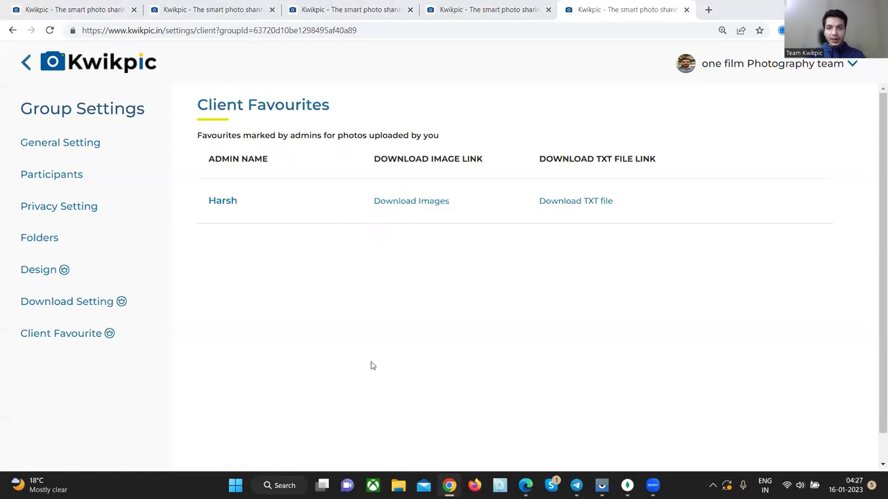
- Open Analytics from the account menu and show the Amol weds Anam statistics
left_click(772, 63)
left_click(784, 120)
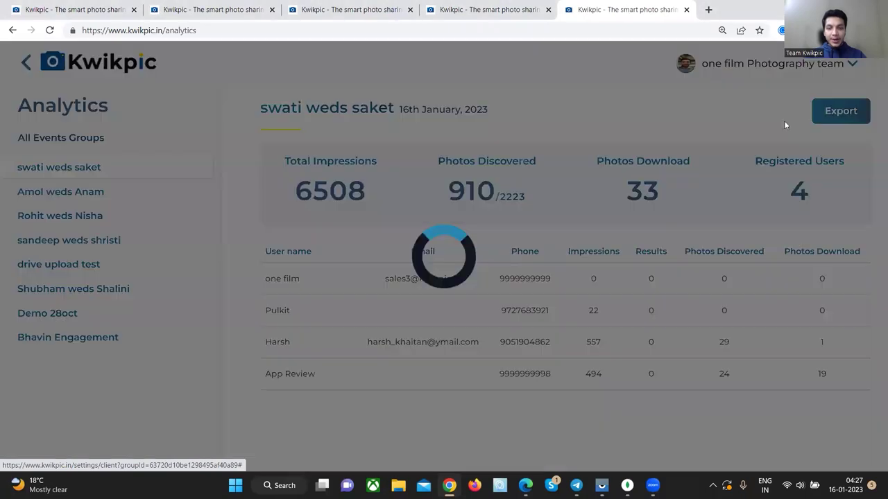
left_click(84, 198)
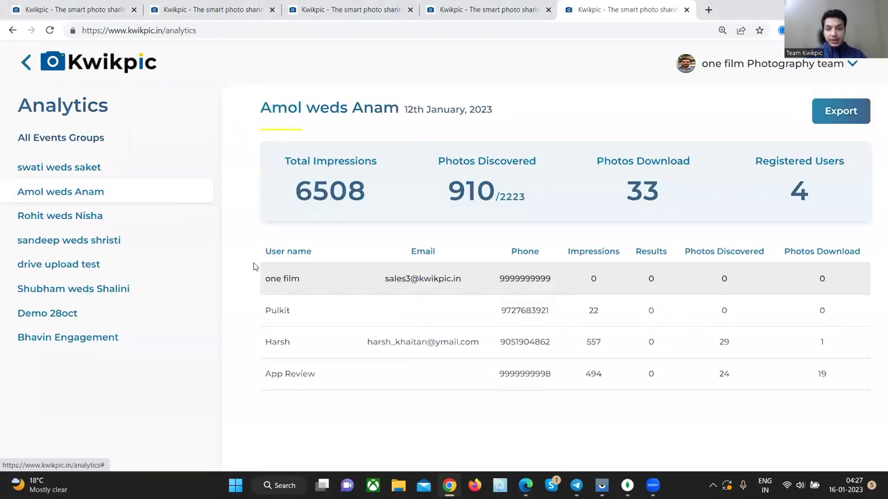
- Review the user table's Impressions and Photos Download columns, then show the analytics export options
left_click_drag(265, 279, 654, 396)
left_click(686, 382)
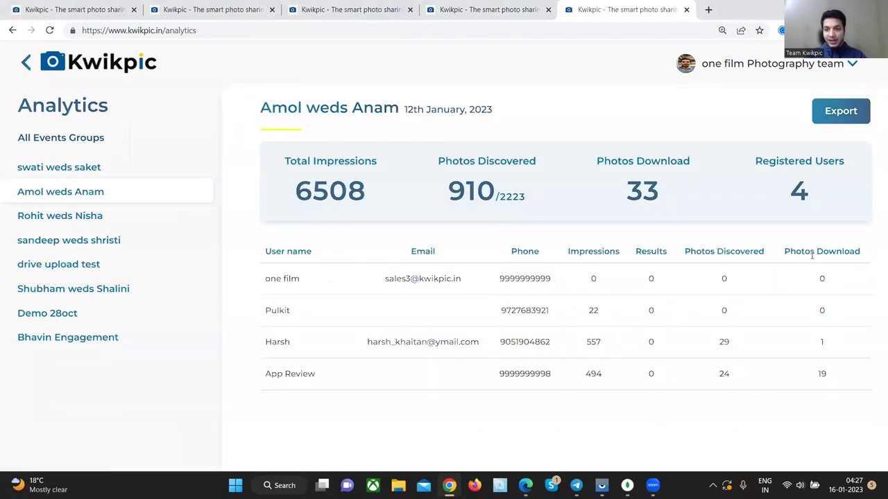
left_click_drag(860, 254, 788, 254)
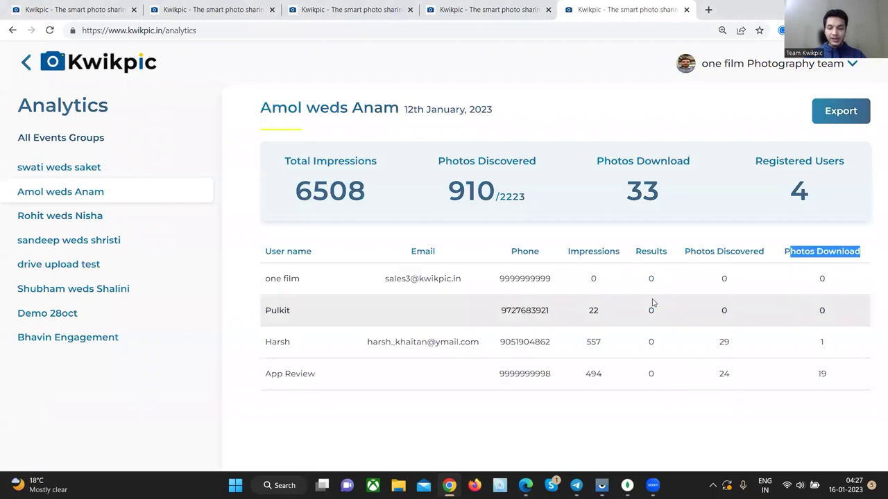
left_click_drag(568, 252, 605, 249)
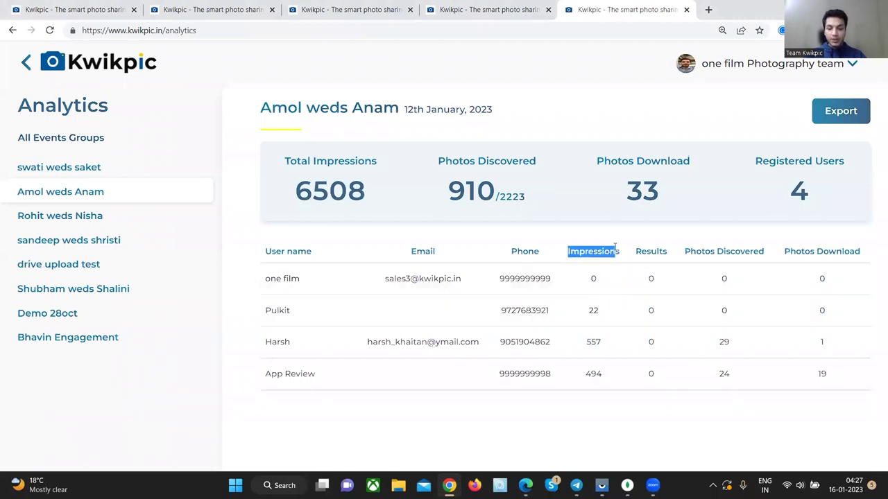
left_click(596, 414)
left_click(844, 105)
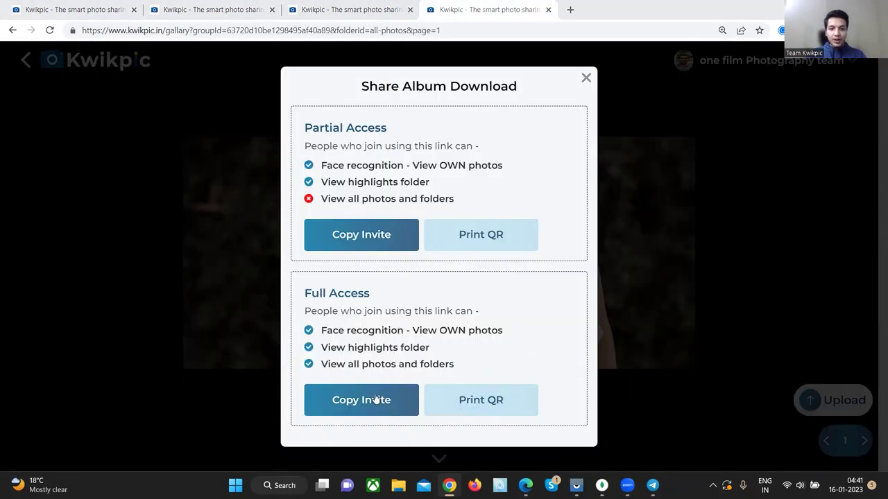
- Copy the full-access invite message and send it in the Telegram chat
left_click(375, 399)
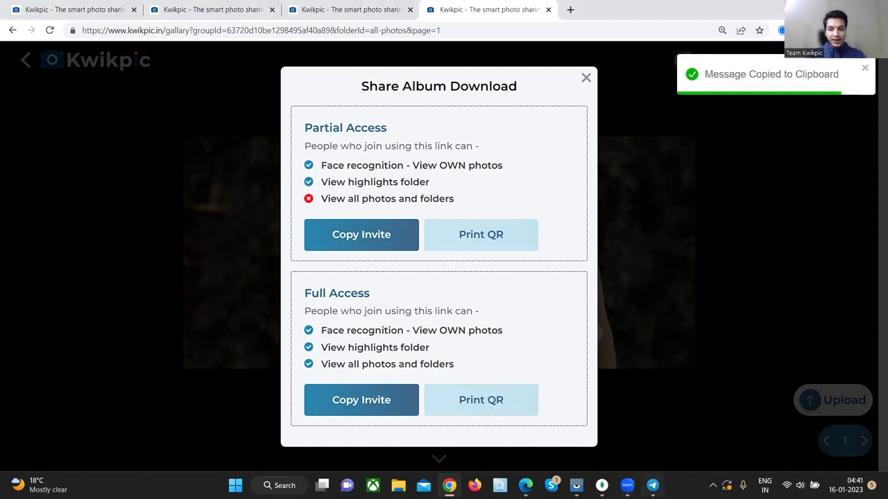
left_click(652, 485)
key("ctrl+v")
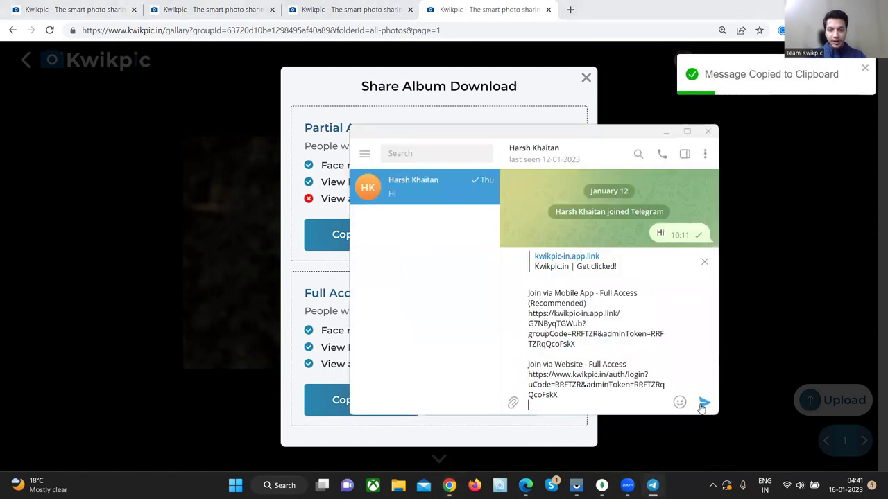
key("Return")
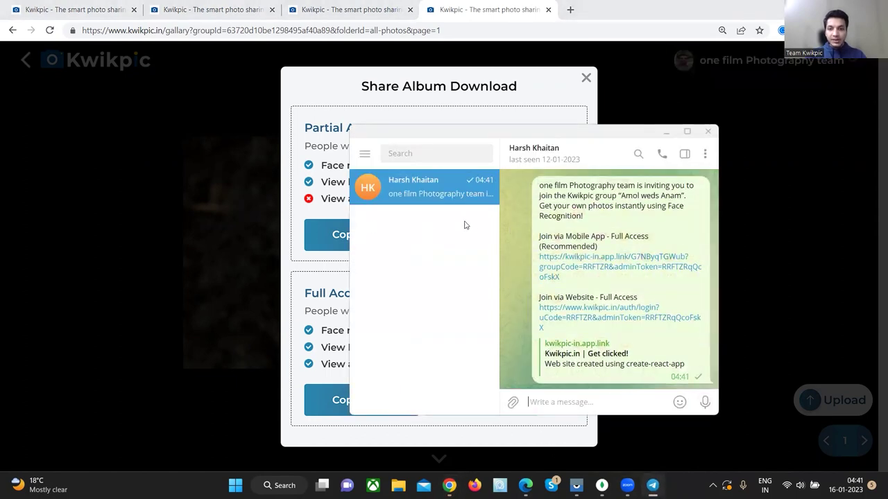
- Preview the printable QR poster, then copy the website join link from the Telegram message
left_click(665, 131)
left_click(495, 398)
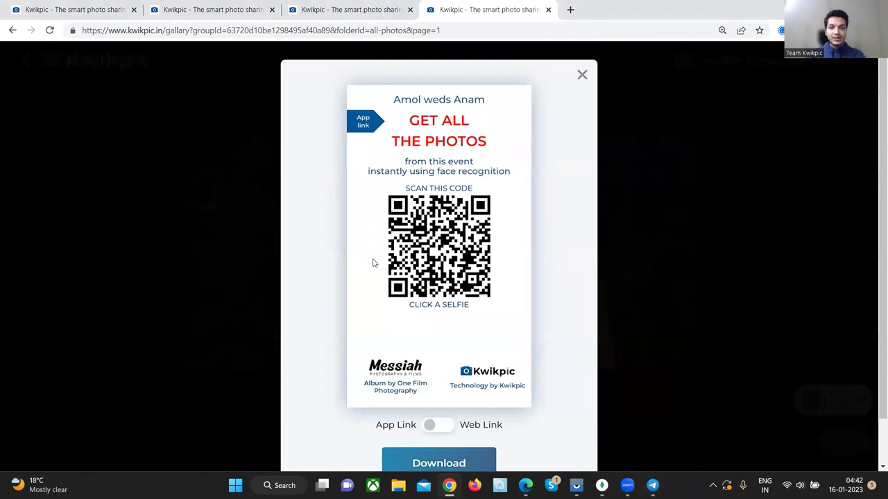
key("Escape")
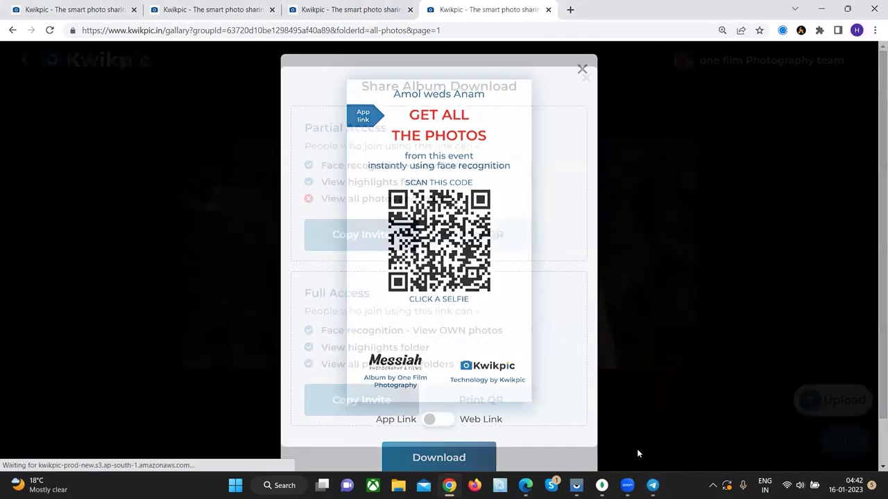
left_click(652, 485)
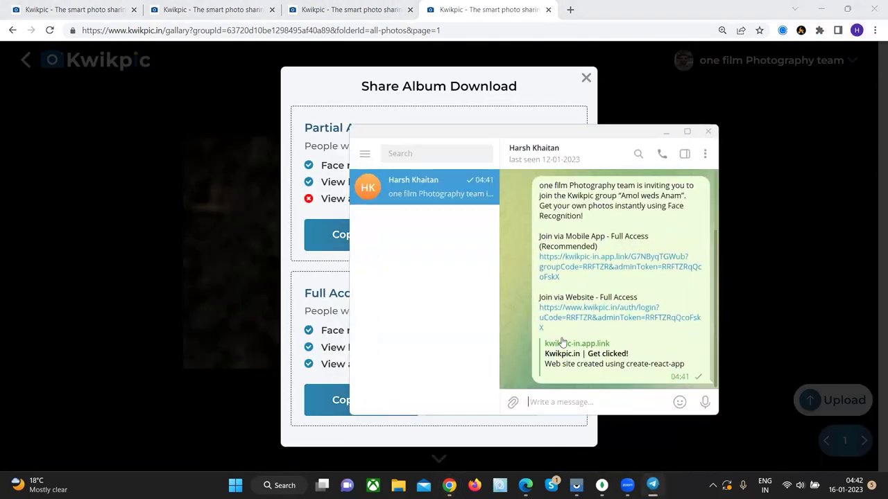
right_click(583, 310)
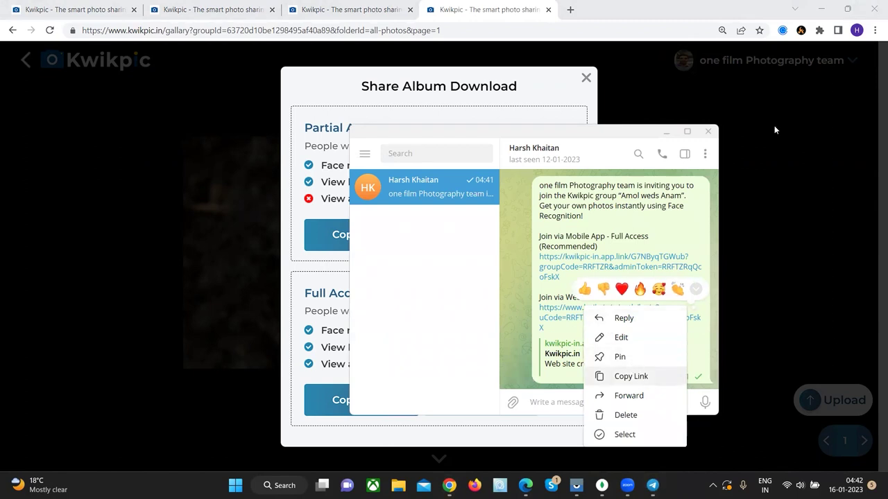
left_click(875, 30)
- Join the group privately as a guest using a phone number, verification code and selfie
left_click(805, 74)
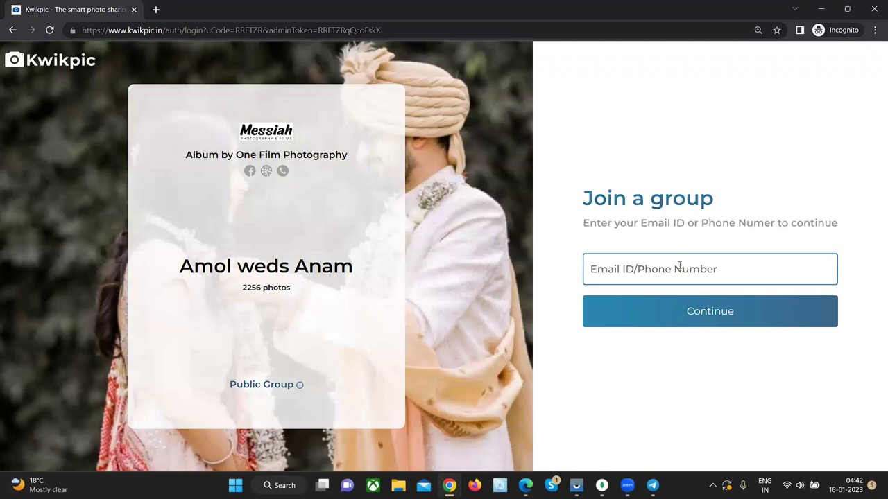
left_click(679, 266)
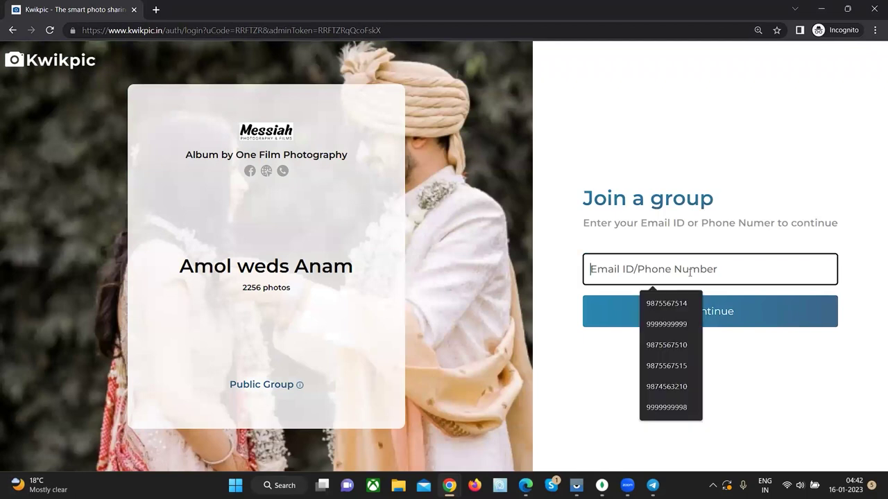
left_click(680, 323)
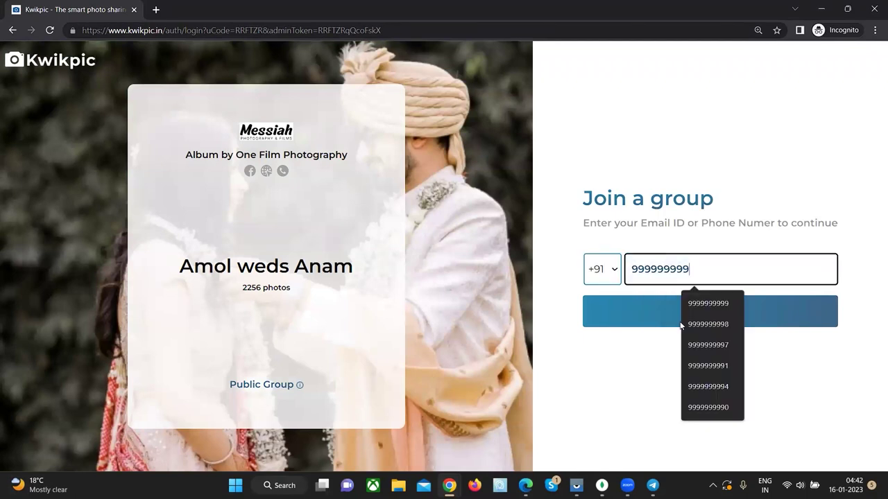
type("4")
left_click(617, 322)
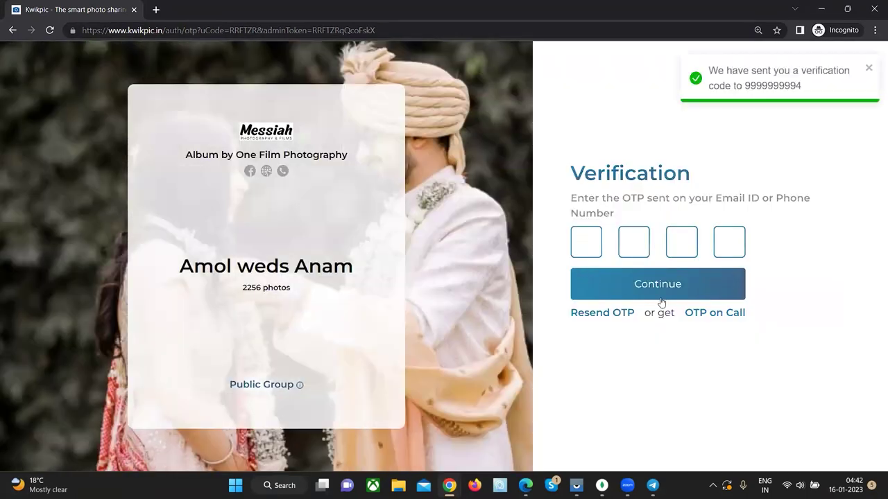
type("1111")
left_click(672, 287)
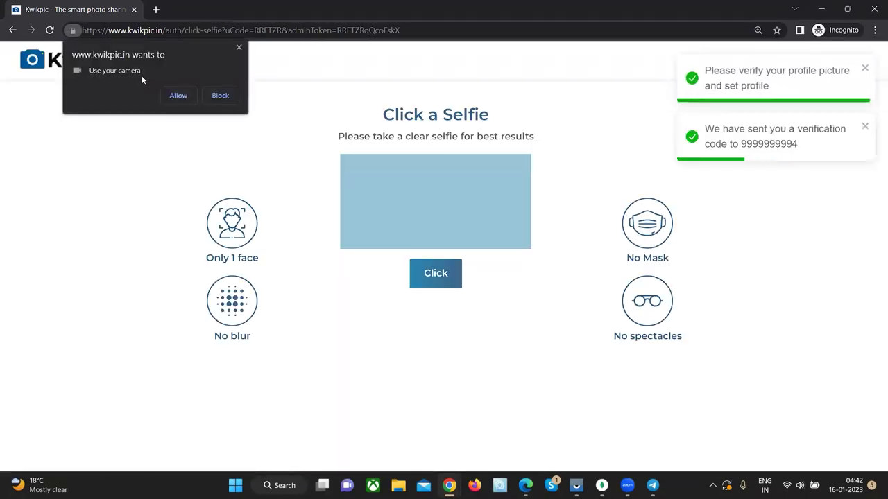
left_click(175, 94)
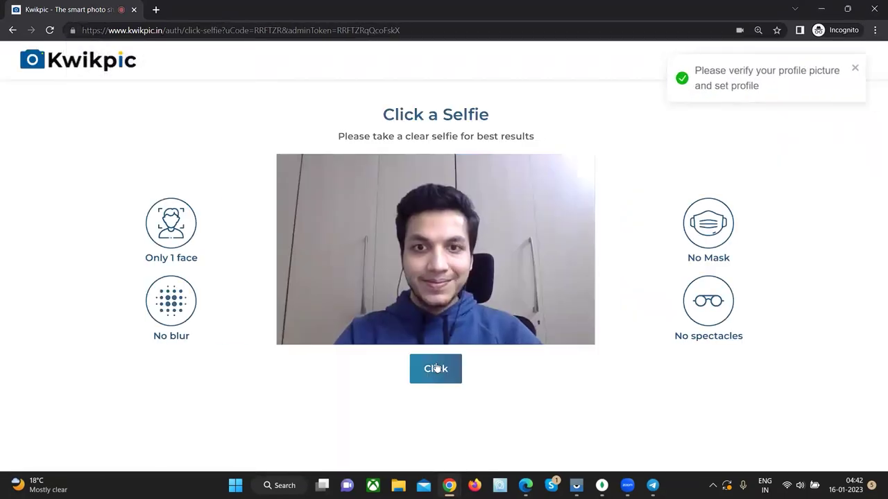
left_click(434, 368)
left_click(483, 342)
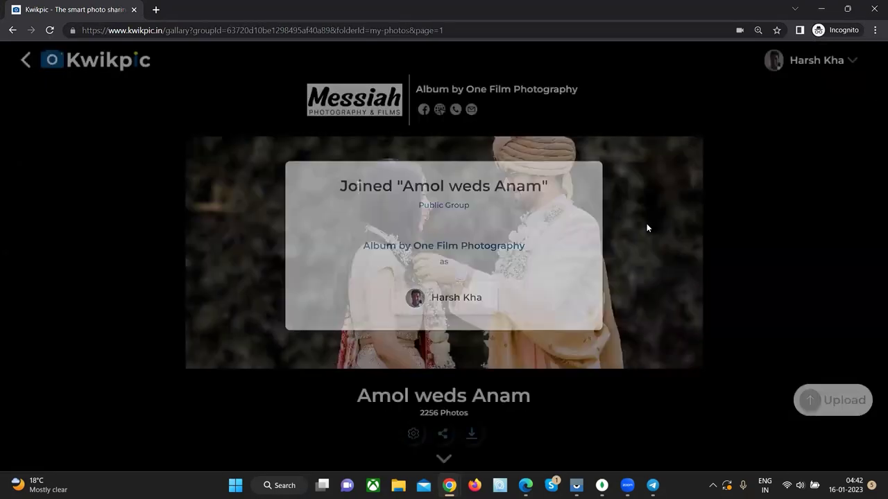
- Open the Mehendi folder and confirm guests can't download or upload photos
scroll(57, 226, "down", 5)
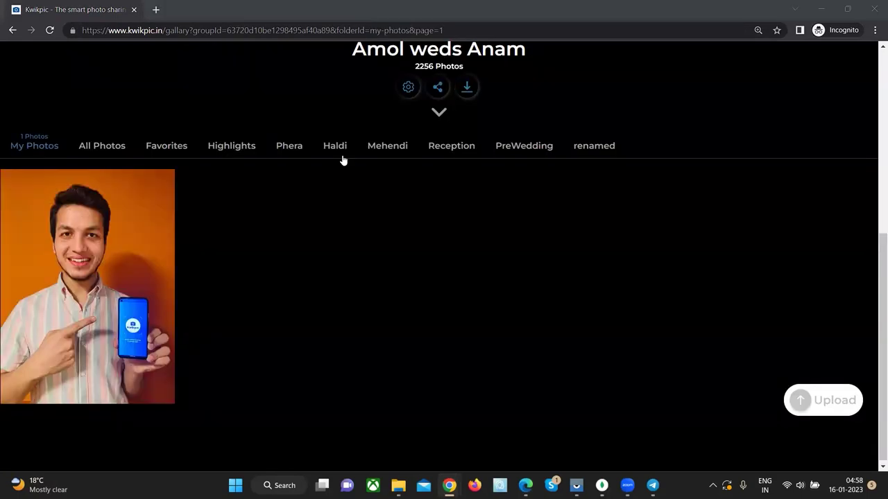
left_click(335, 147)
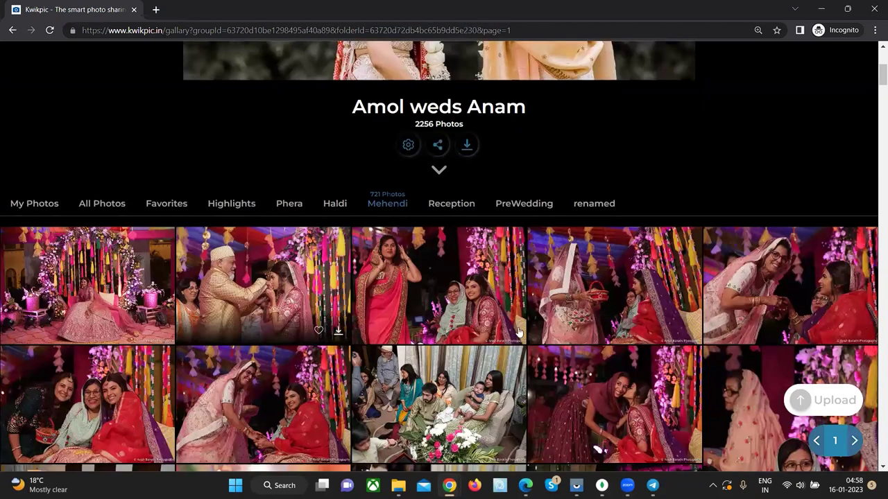
left_click(519, 332)
left_click(518, 331)
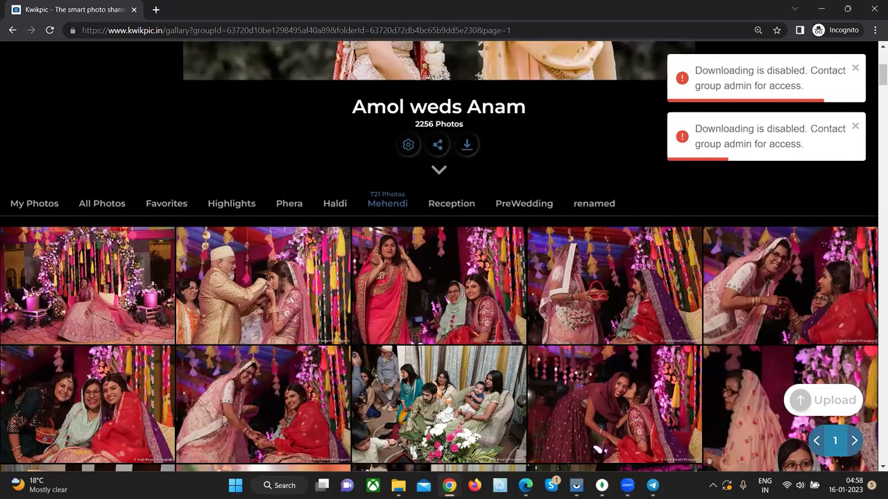
left_click(832, 404)
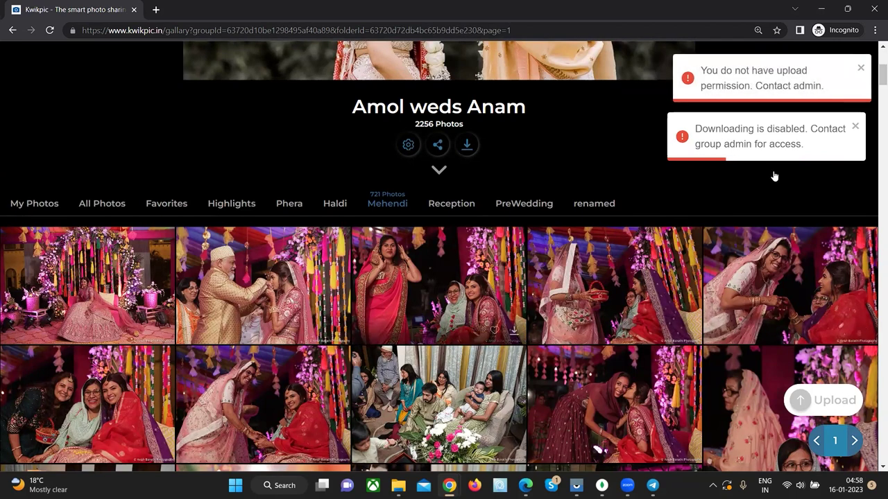
left_click(836, 406)
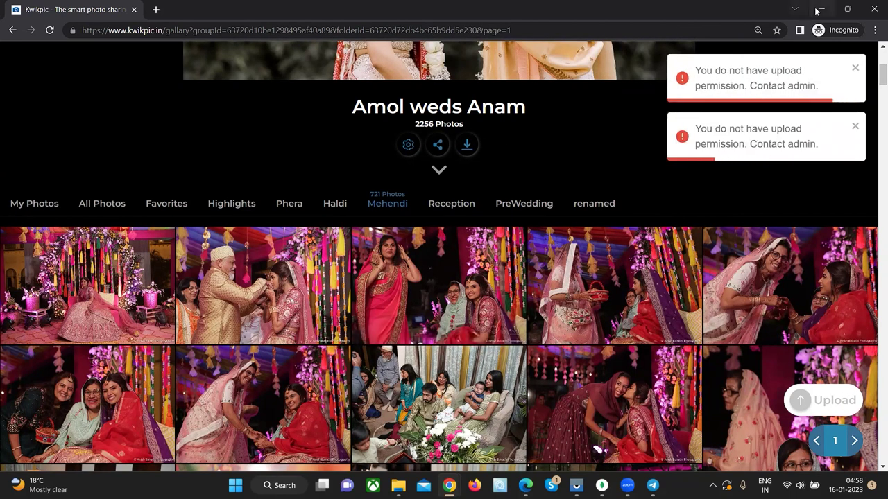
- Close the guest window and share dialog, then open the Rohit weds Nisha album
left_click(872, 15)
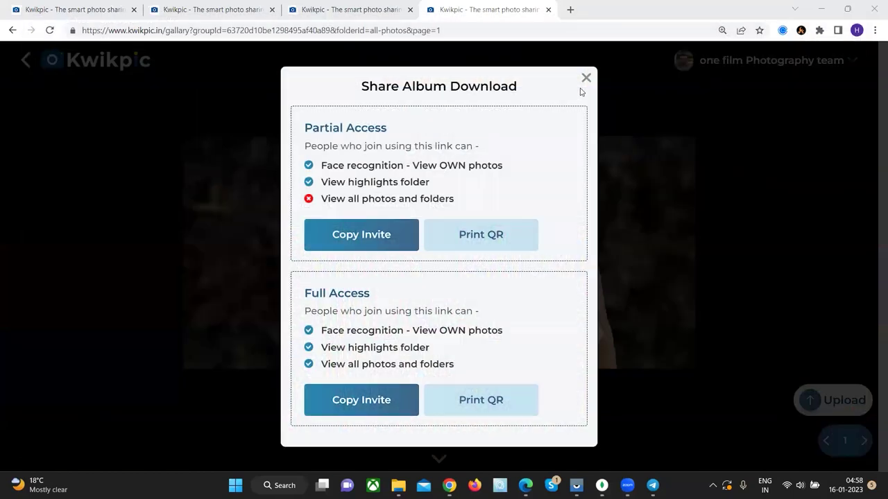
left_click(586, 78)
left_click(98, 70)
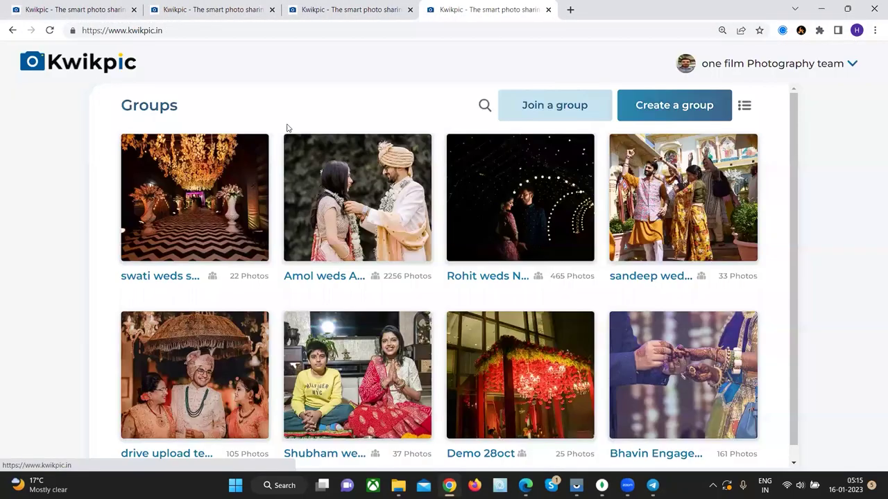
left_click(484, 223)
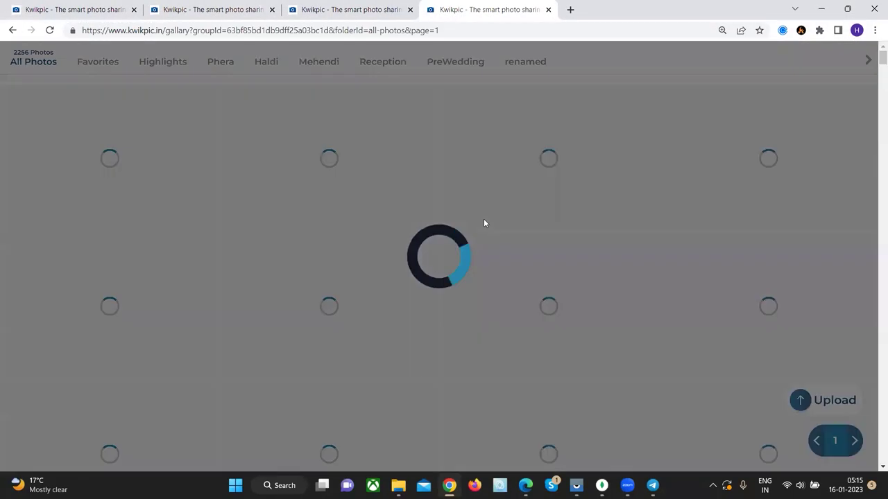
scroll(77, 303, "down", 1)
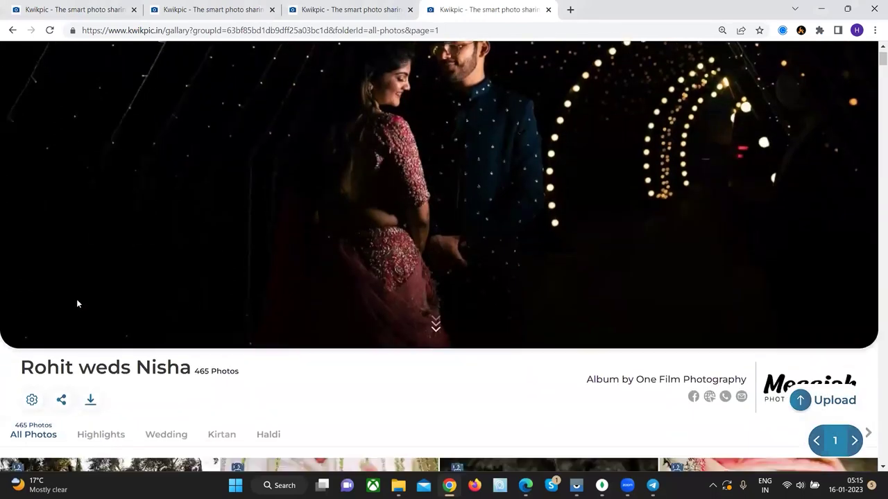
- Copy the album's partial-access invite and send it in the Telegram chat
left_click(61, 400)
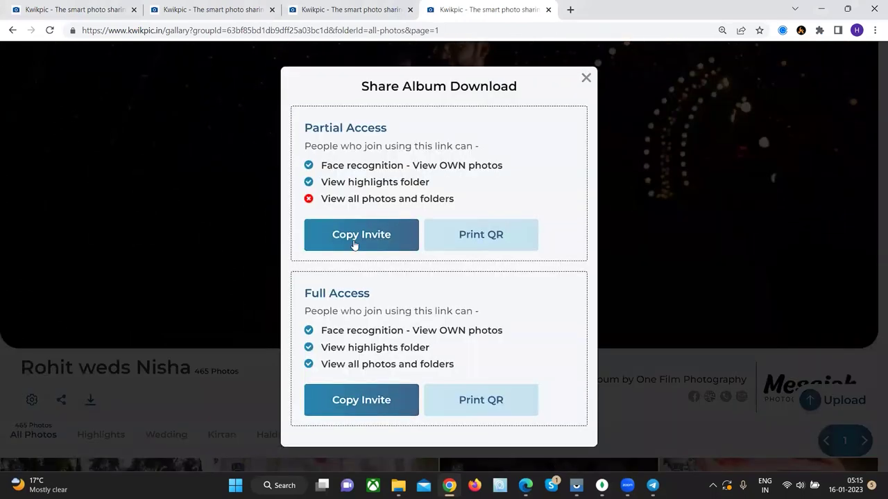
left_click(353, 239)
left_click(652, 486)
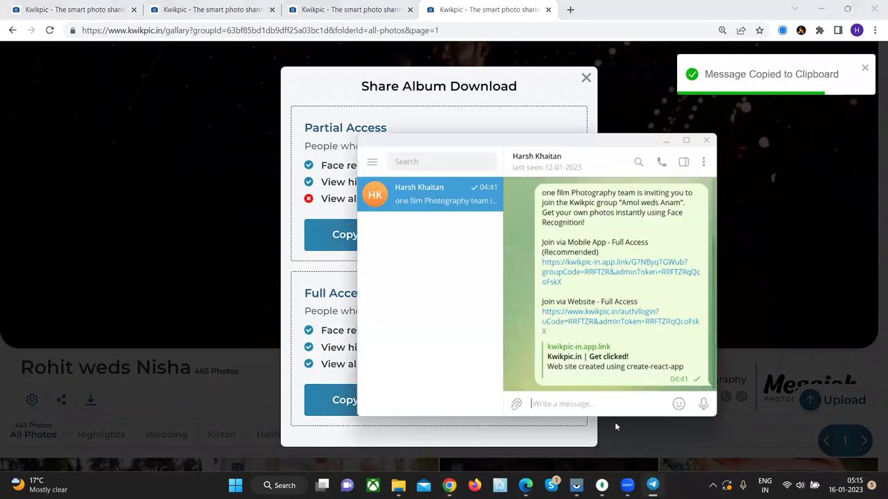
key("ctrl+v")
key("Return")
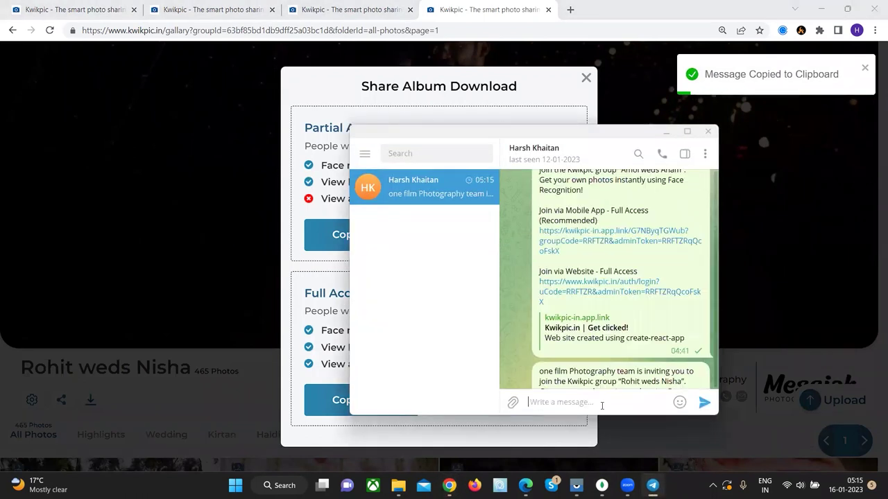
left_click(666, 131)
- Restore the browser and open the Telegram invite link on the mirrored phone
left_click(847, 9)
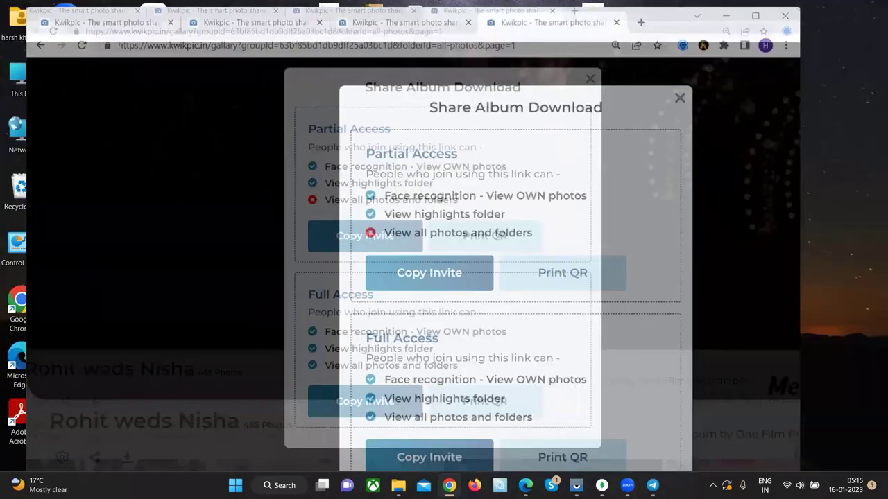
left_click(576, 485)
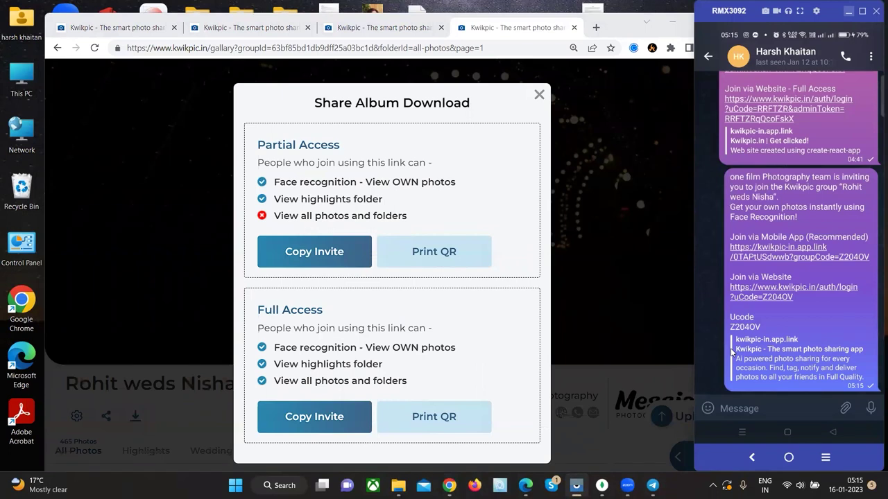
left_click(731, 352)
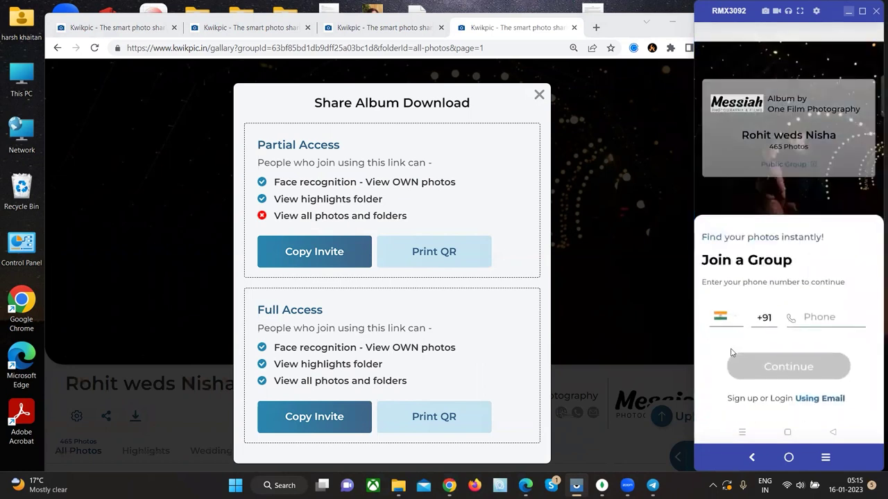
- Sign in to the Kwikpic app with a phone number and its verification code
left_click(731, 353)
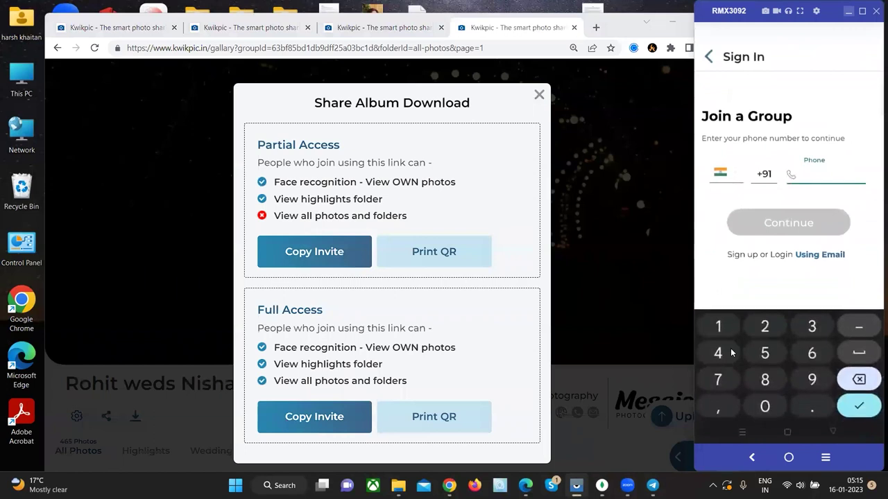
type("9999999994")
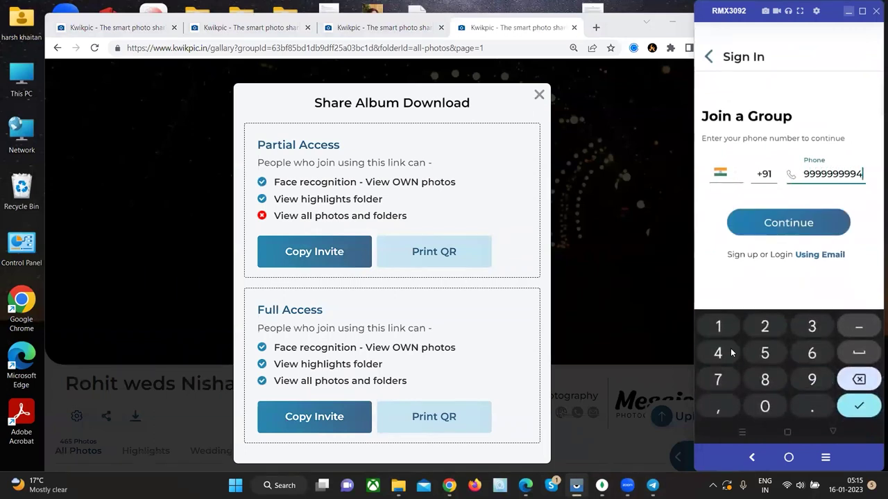
key("Return")
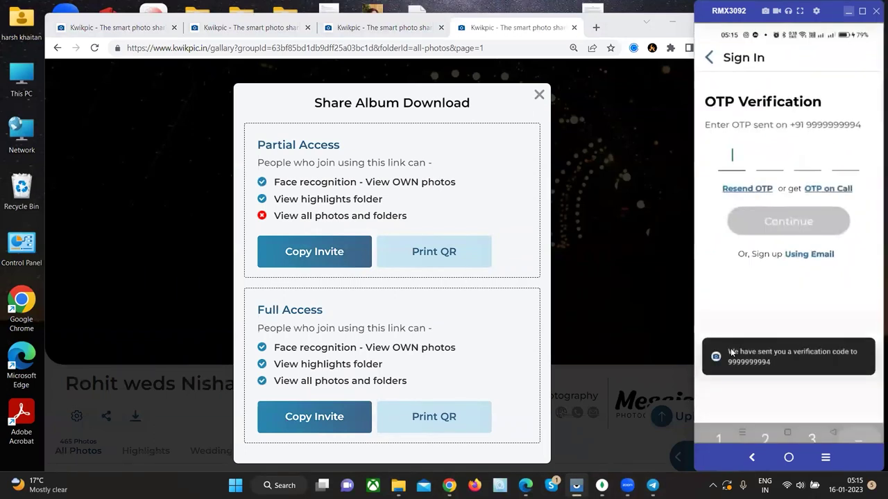
type("1111")
key("Return")
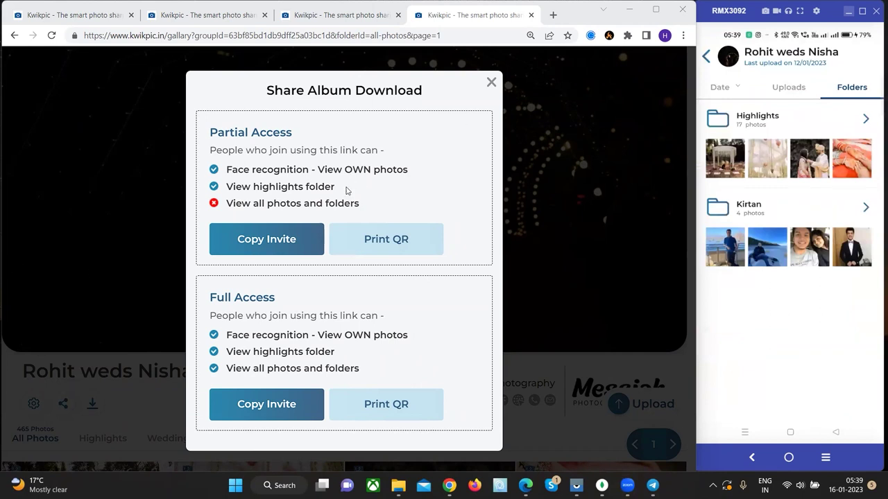
- Point out the View highlights folder permission, then open the Highlights folder's first photo
left_click_drag(340, 195, 225, 179)
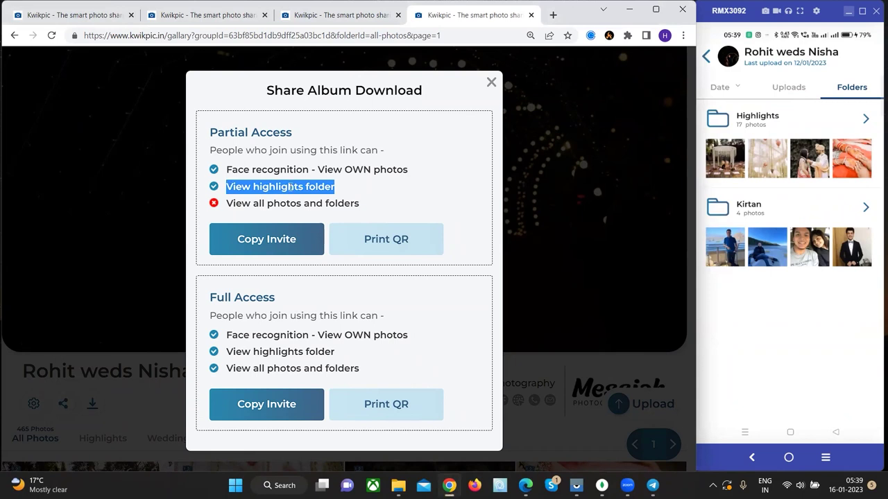
left_click(707, 176)
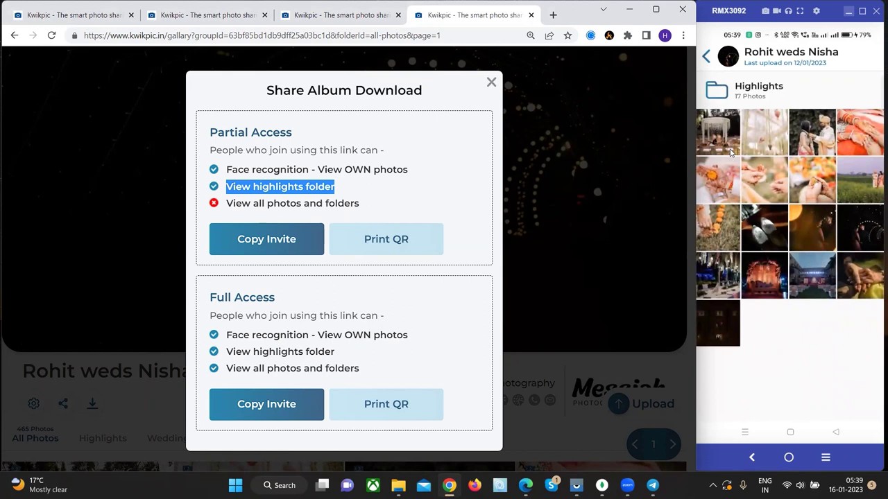
left_click(730, 151)
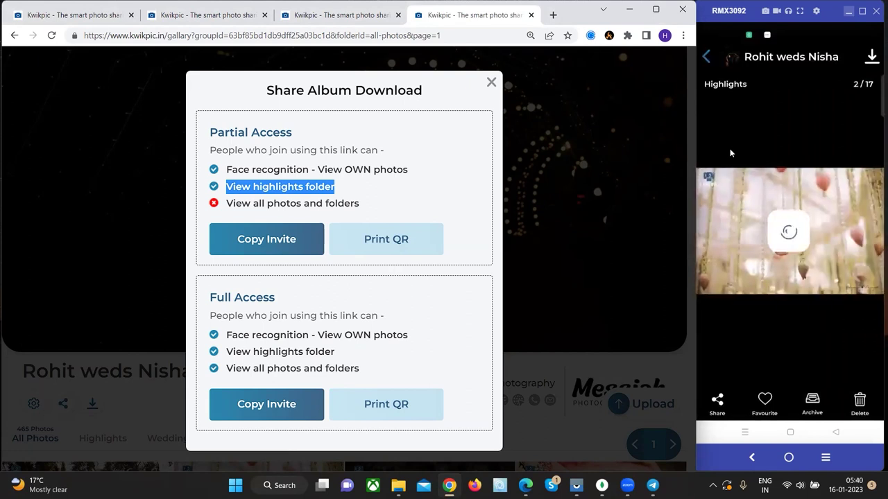
- Dismiss the finished upload summary and show the swati weds saket full-access Print QR card
left_click(69, 15)
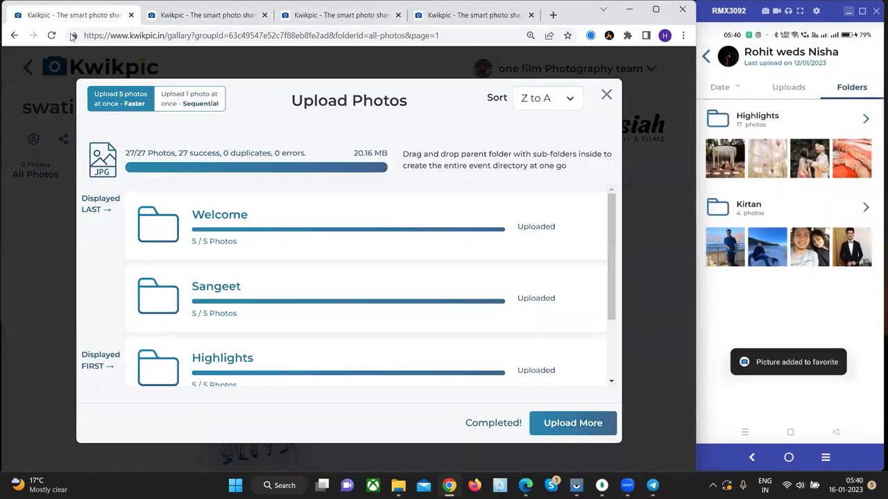
left_click(613, 97)
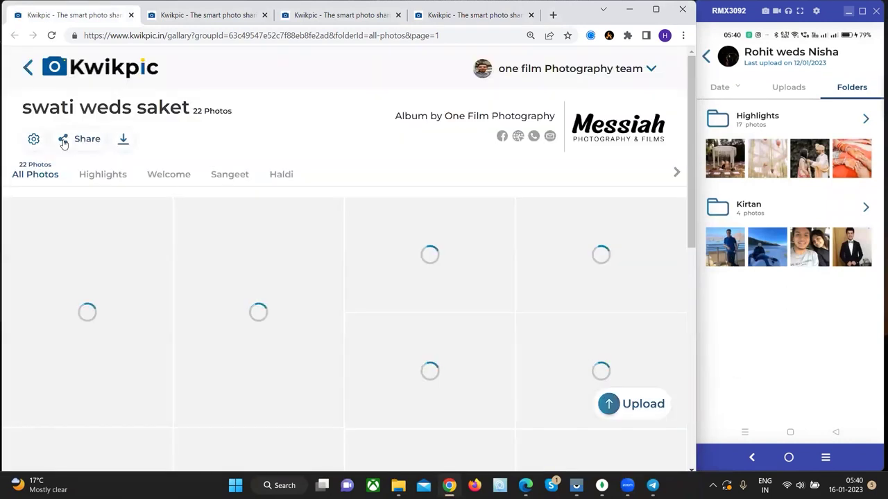
left_click(86, 139)
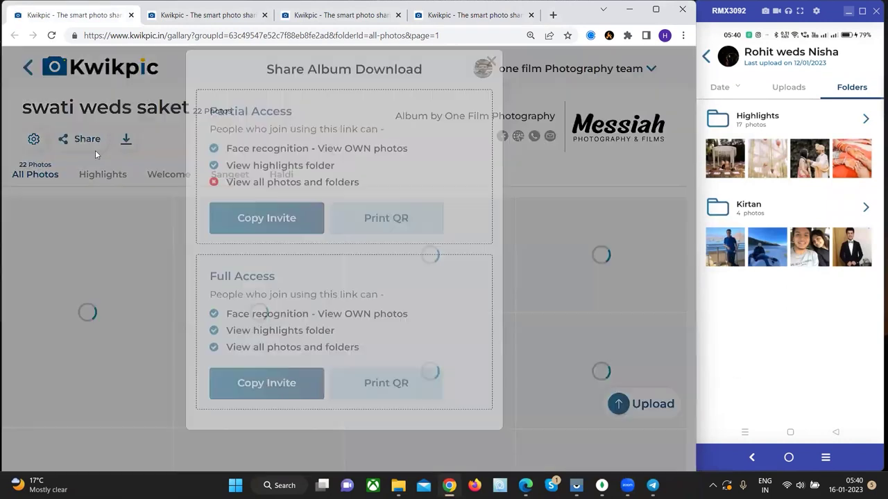
left_click(424, 407)
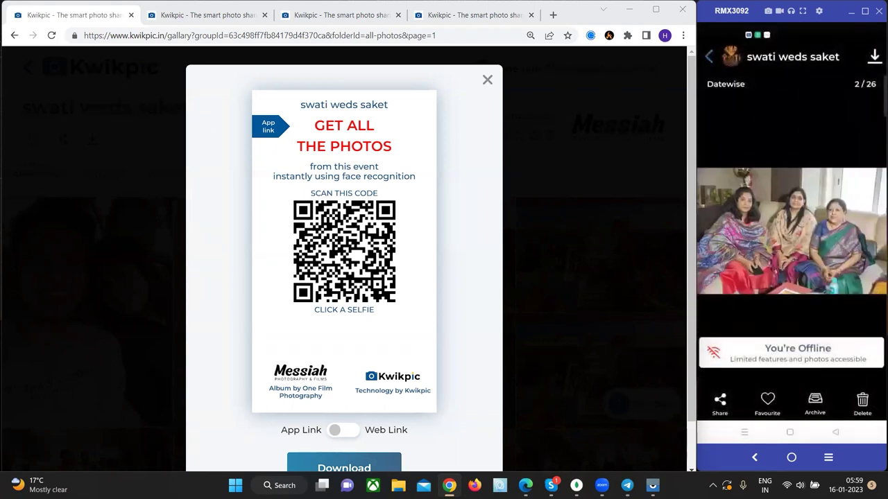
- Close the QR code and sharing dialogs and copy the album's download PIN
left_click(656, 9)
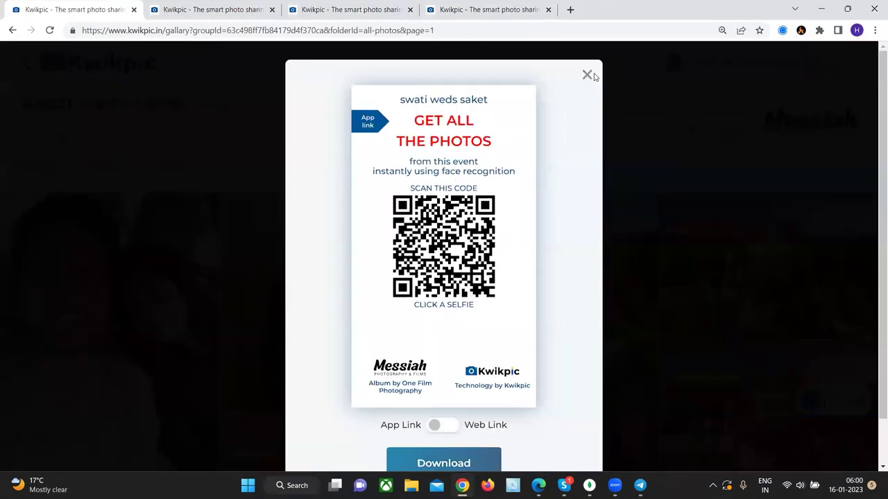
left_click(584, 76)
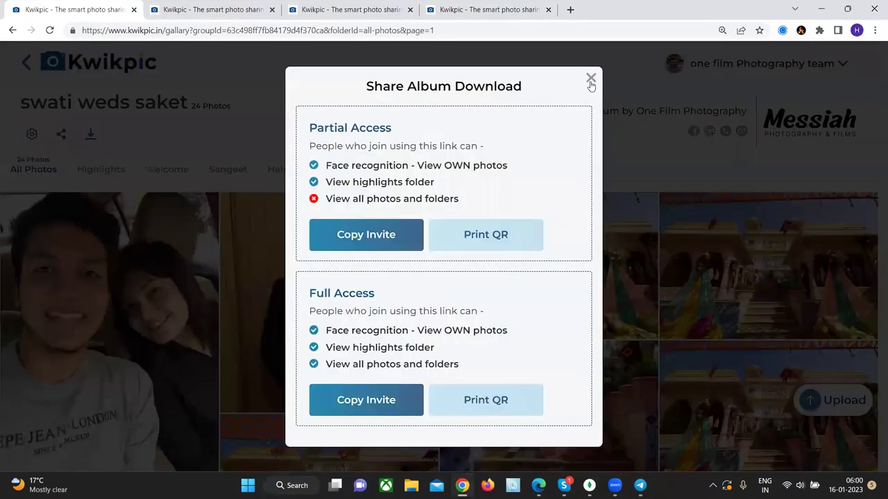
left_click(591, 79)
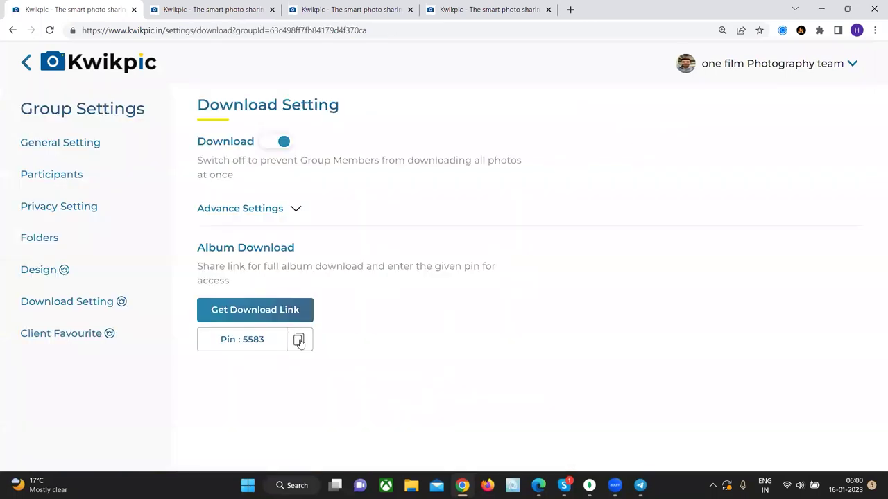
left_click(298, 341)
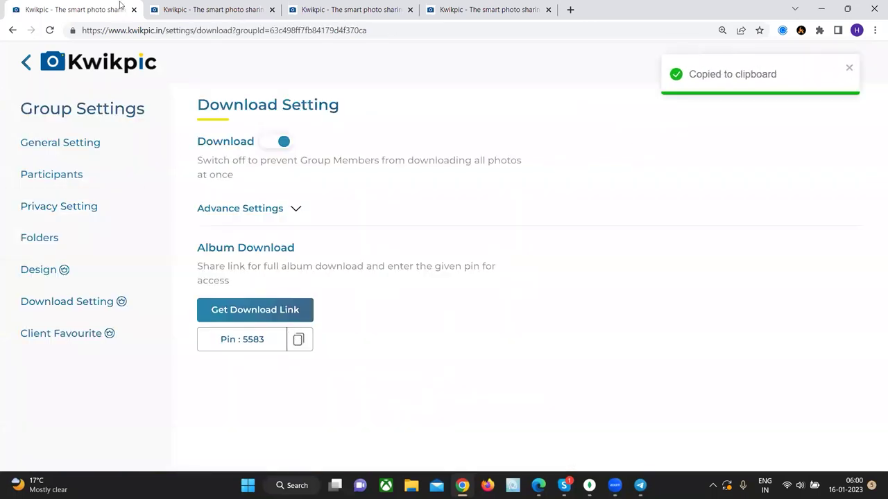
- Open the swati weds saket album's download page and verify it with the pasted PIN
left_click(127, 68)
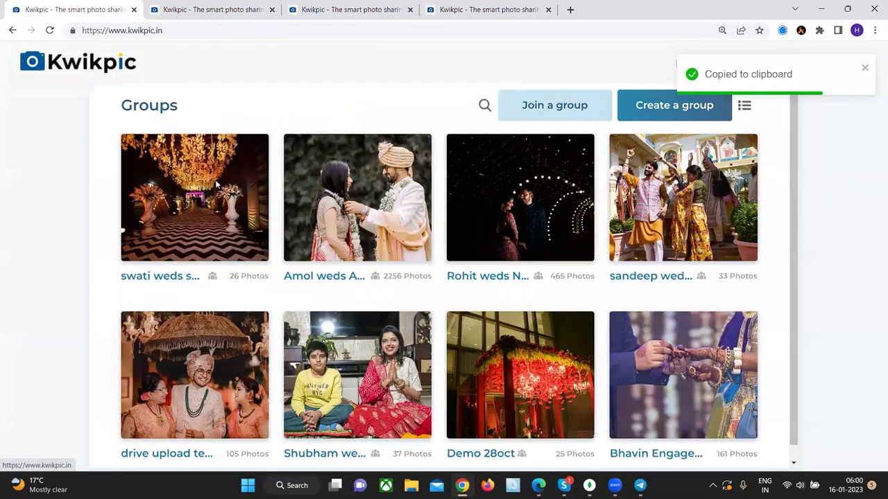
left_click(124, 143)
left_click(90, 134)
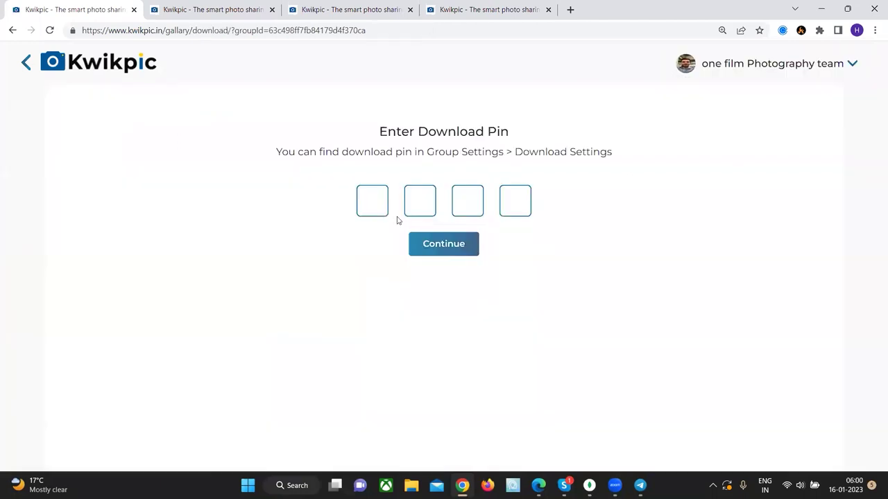
left_click(377, 204)
key("ctrl+v")
left_click(424, 244)
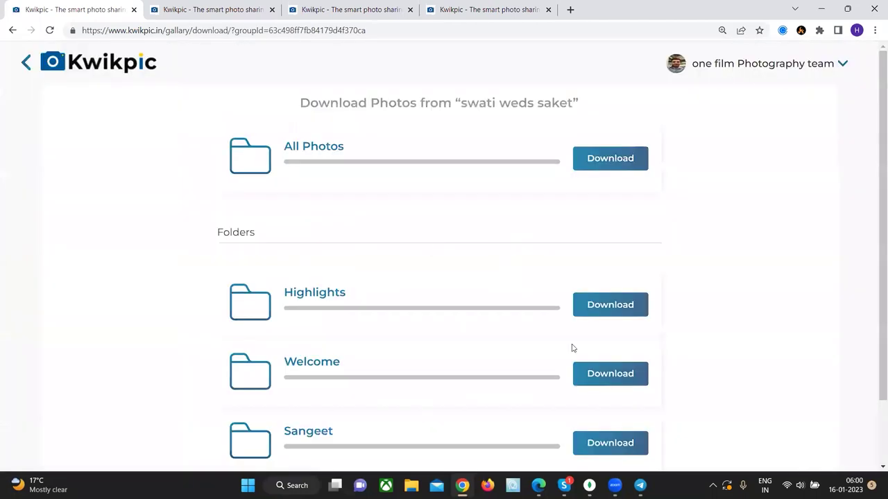
- Start downloading all 26 photos into the Test Download folder, granting the site folder access
scroll(535, 305, "down", 2)
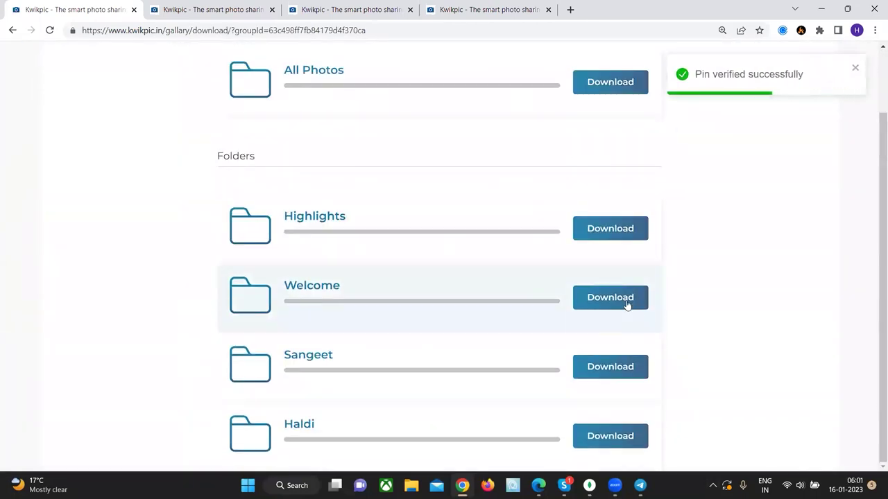
scroll(626, 305, "up", 2)
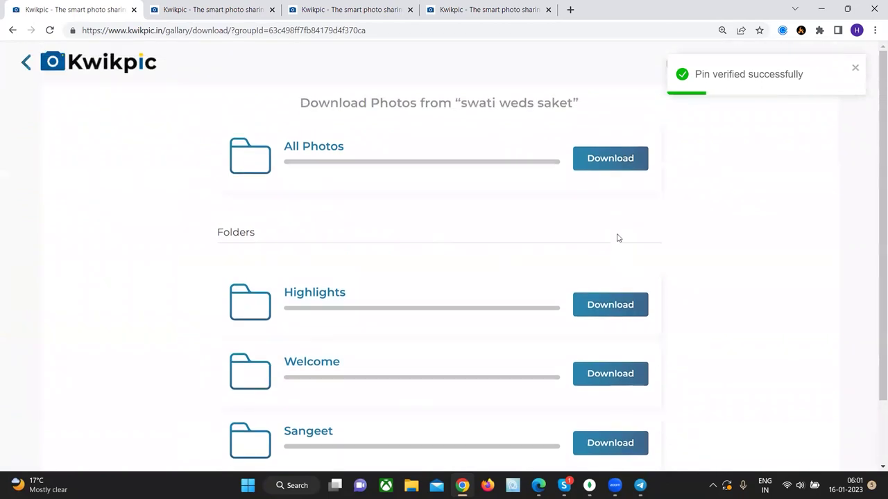
left_click(606, 164)
left_click(79, 129)
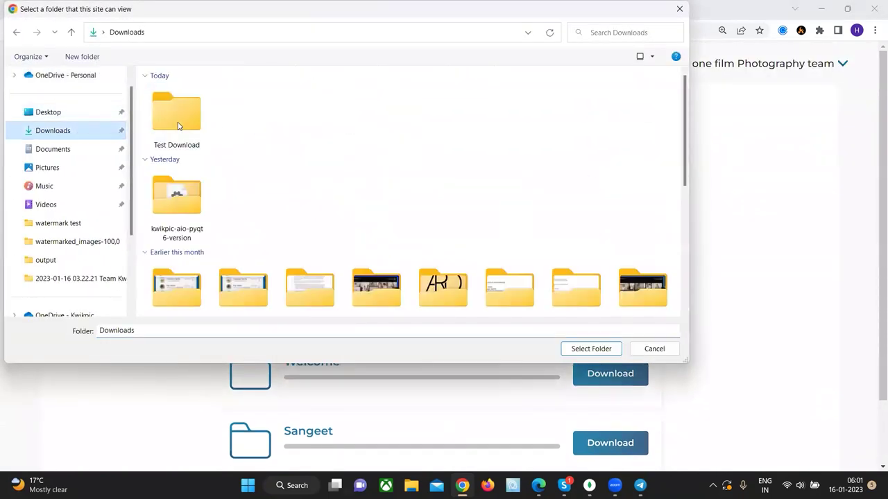
left_click(192, 106)
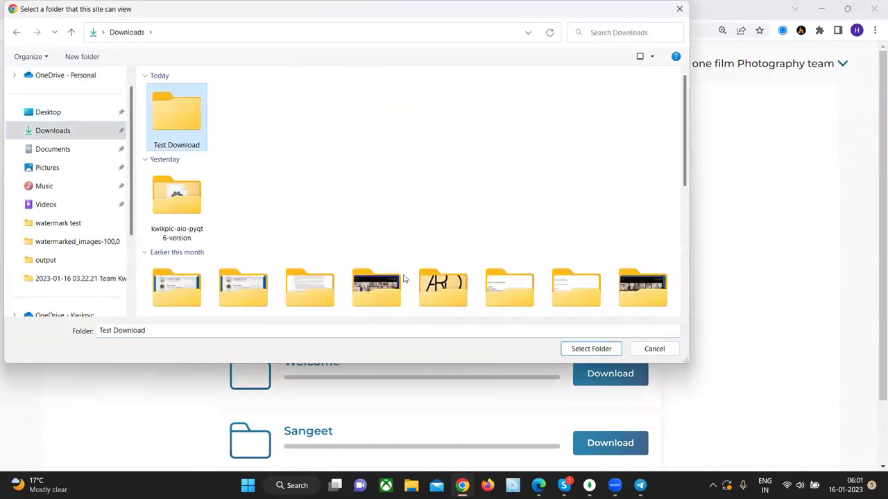
left_click(579, 352)
left_click(490, 108)
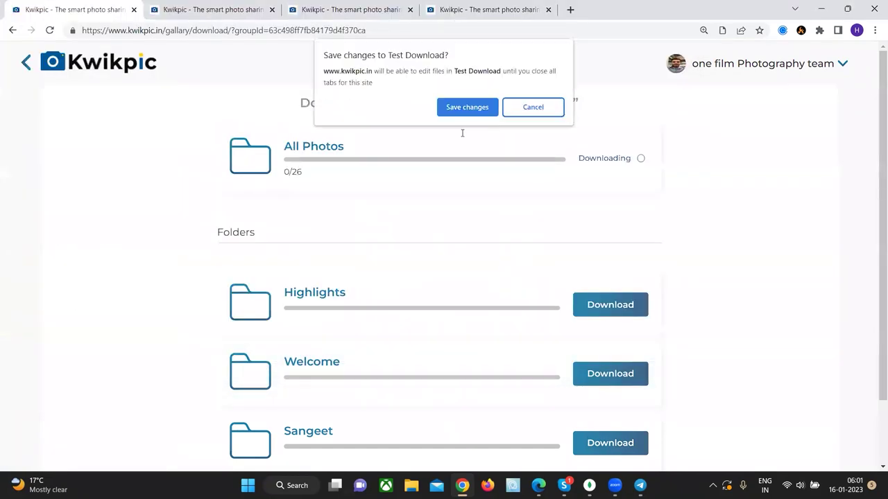
left_click(468, 109)
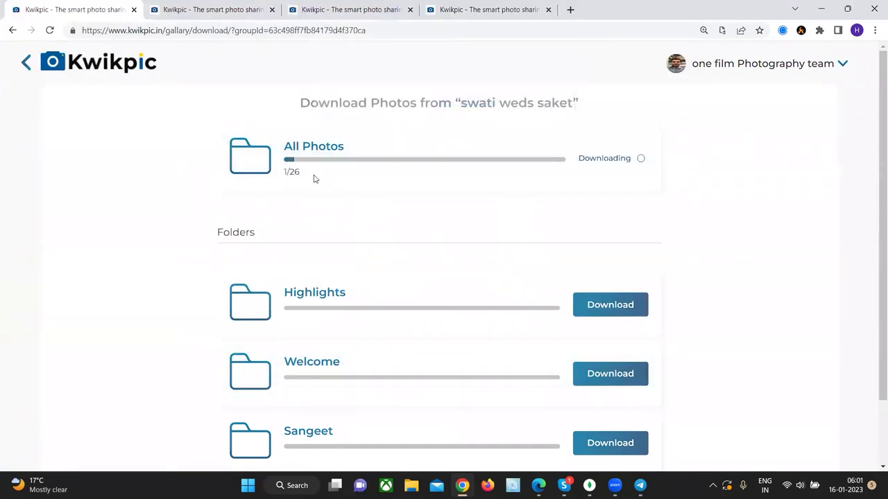